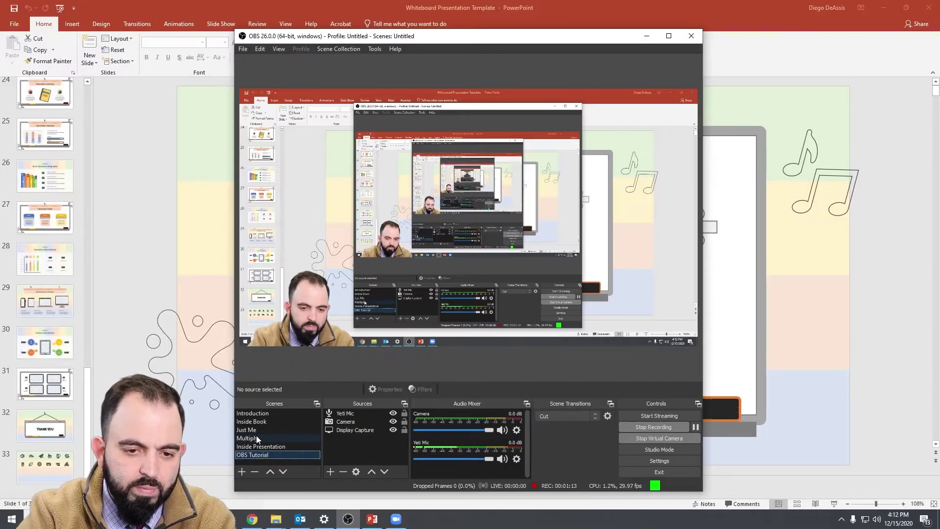
# Switch briefly to the Multiply scene and back, then hide and re-show the Camera source.
pyautogui.click(257, 438)
pyautogui.click(260, 455)
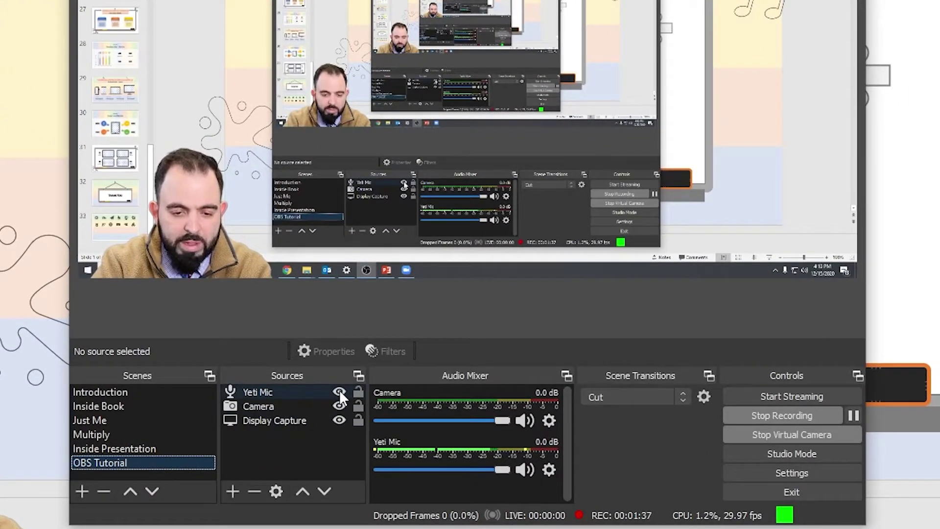
pyautogui.click(337, 409)
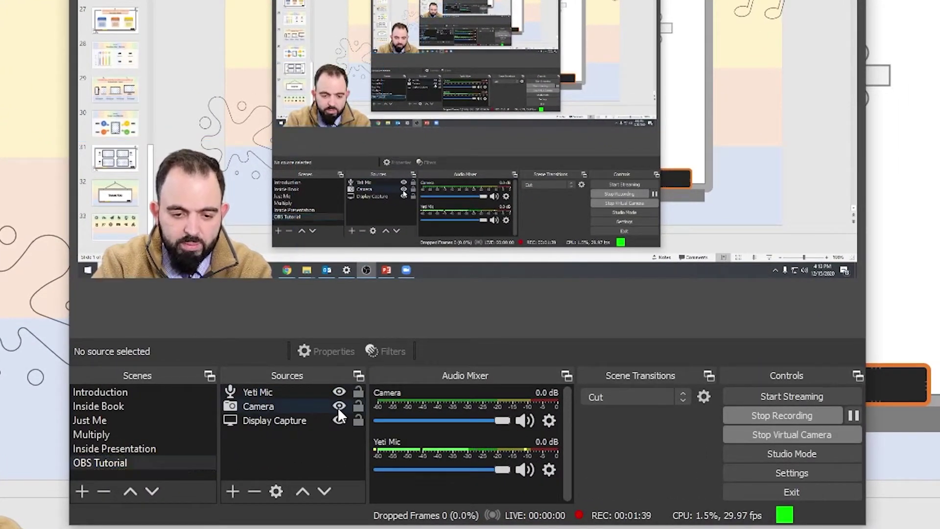
pyautogui.click(337, 409)
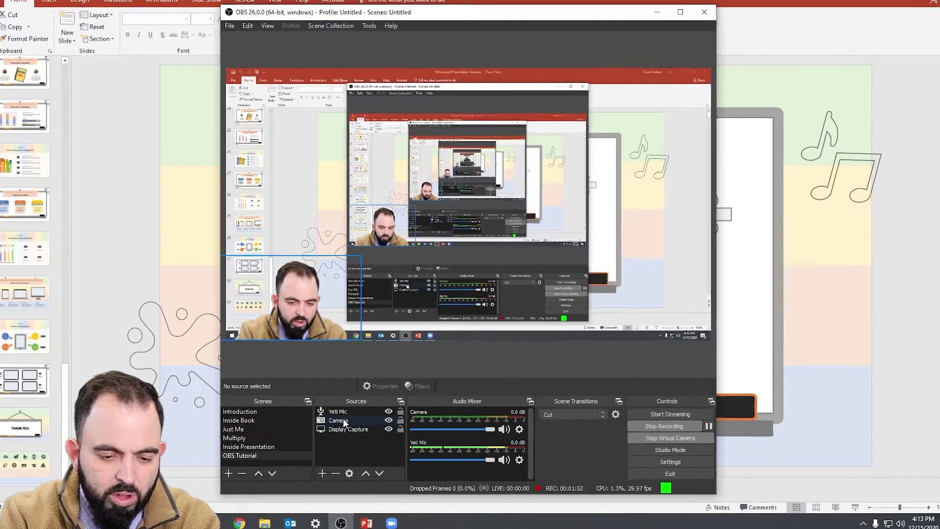
# Turn off the Camera's Chroma Key filter, leaving Sharpen enabled.
pyautogui.rightClick(344, 421)
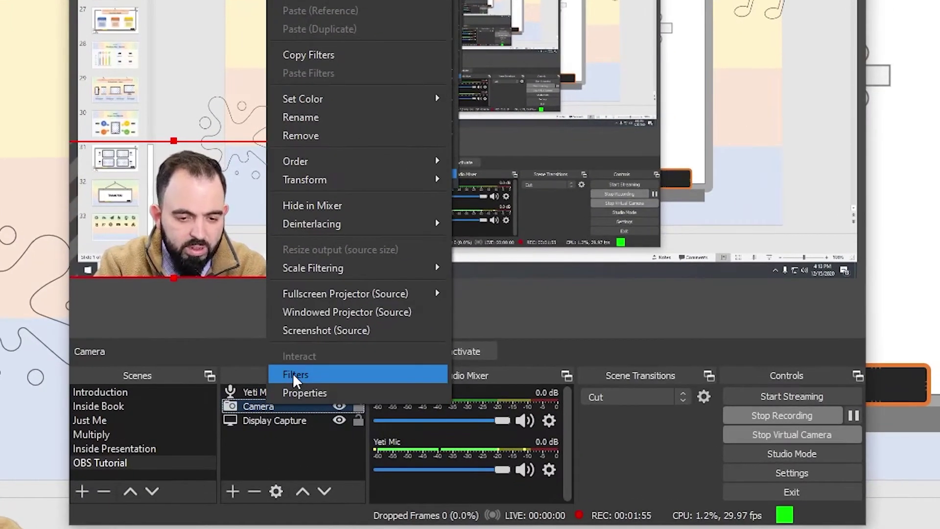
pyautogui.click(292, 373)
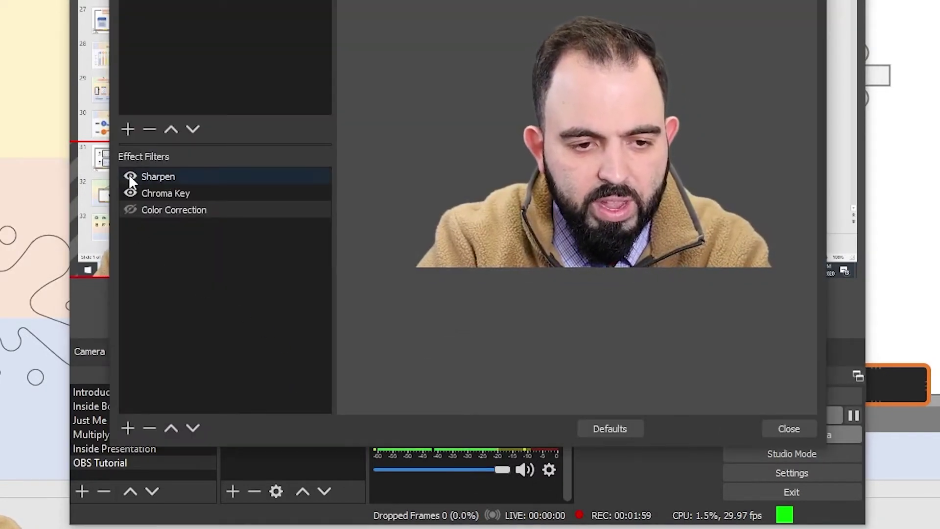
pyautogui.click(131, 197)
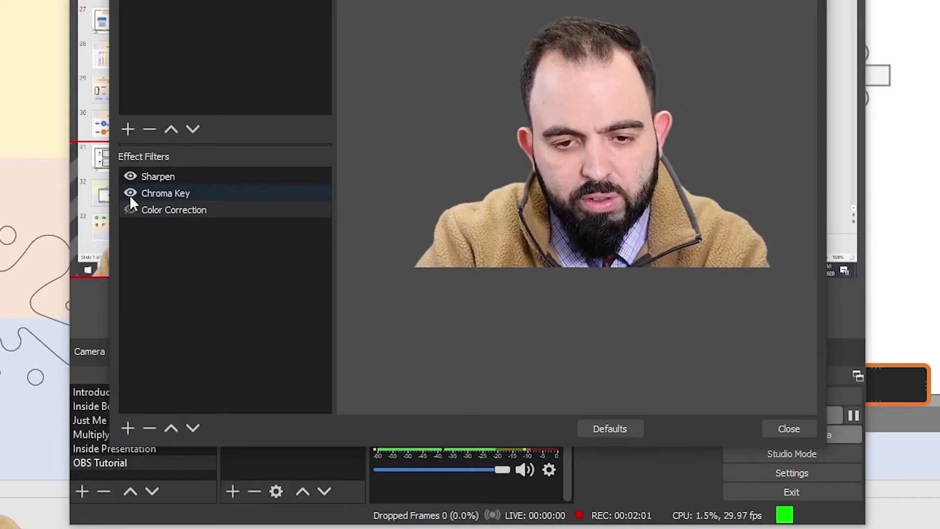
pyautogui.click(127, 177)
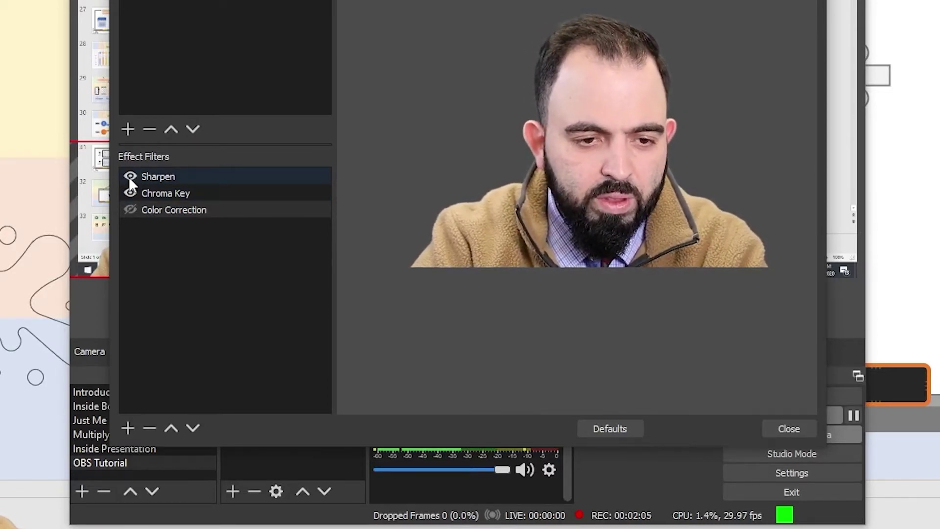
pyautogui.keyDown('ctrl'); pyautogui.click(131, 173); pyautogui.keyUp('ctrl')
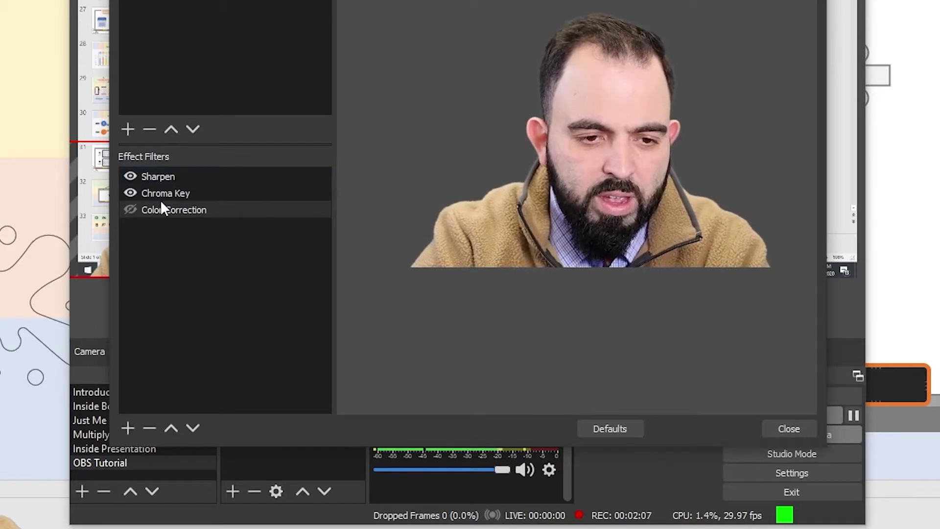
pyautogui.click(131, 193)
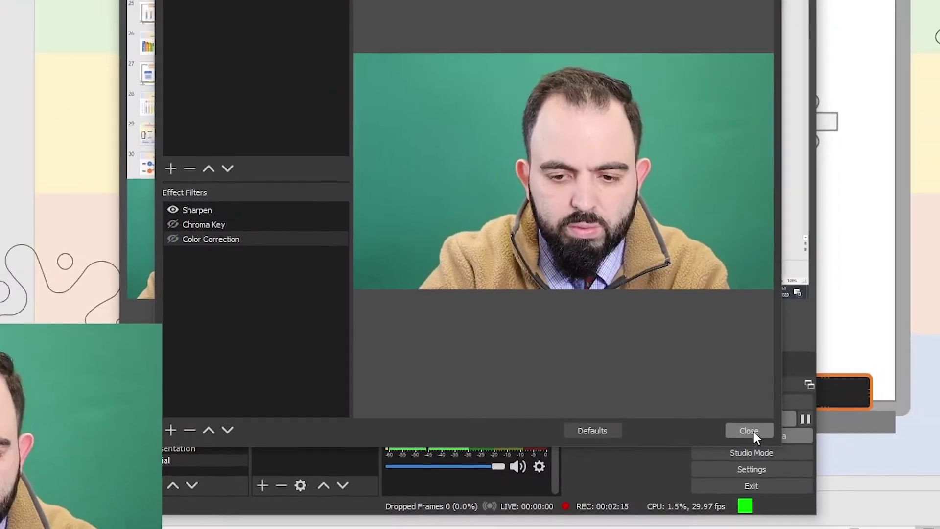
pyautogui.click(787, 429)
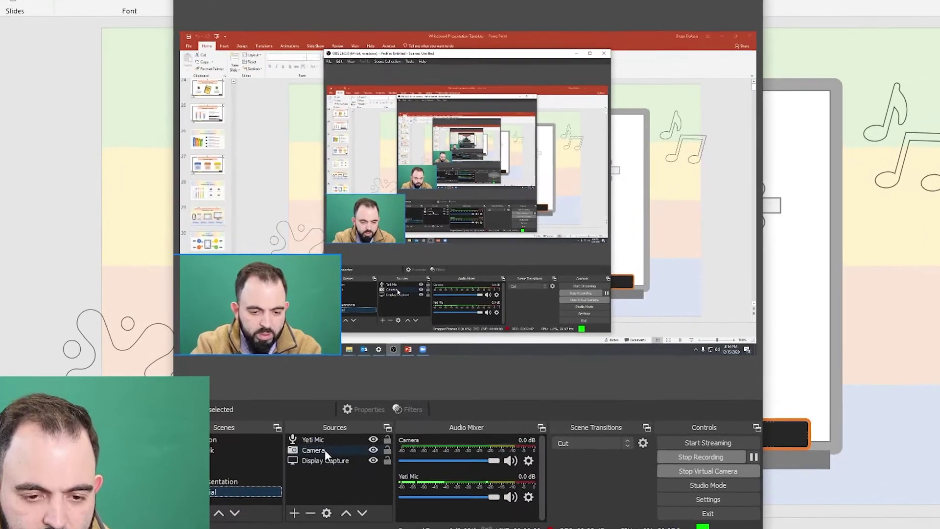
pyautogui.rightClick(329, 435)
# Start adding a second Chroma Key filter to the Camera, then cancel it.
pyautogui.click(369, 420)
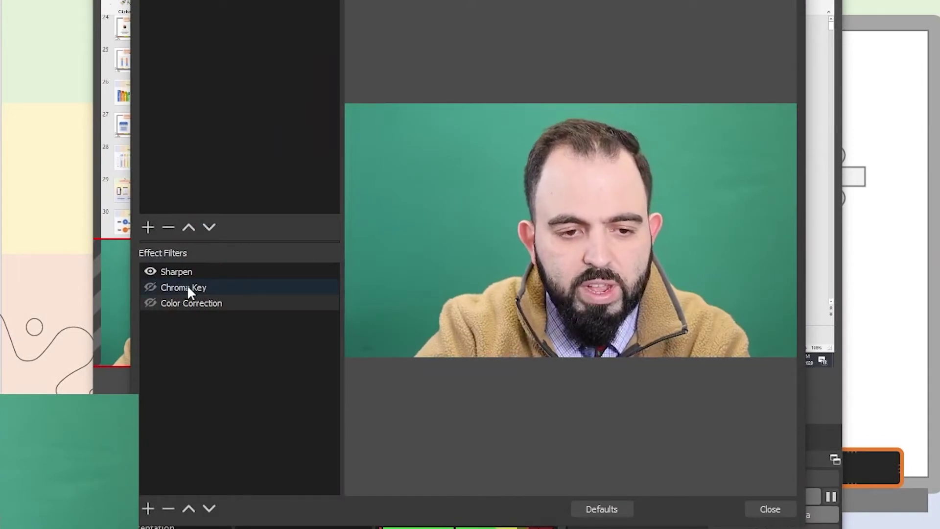
pyautogui.click(148, 508)
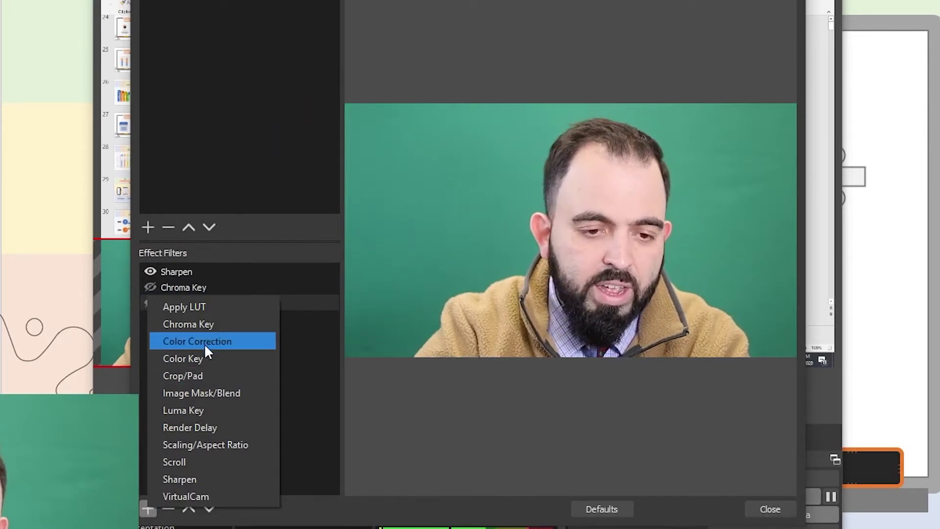
pyautogui.click(209, 324)
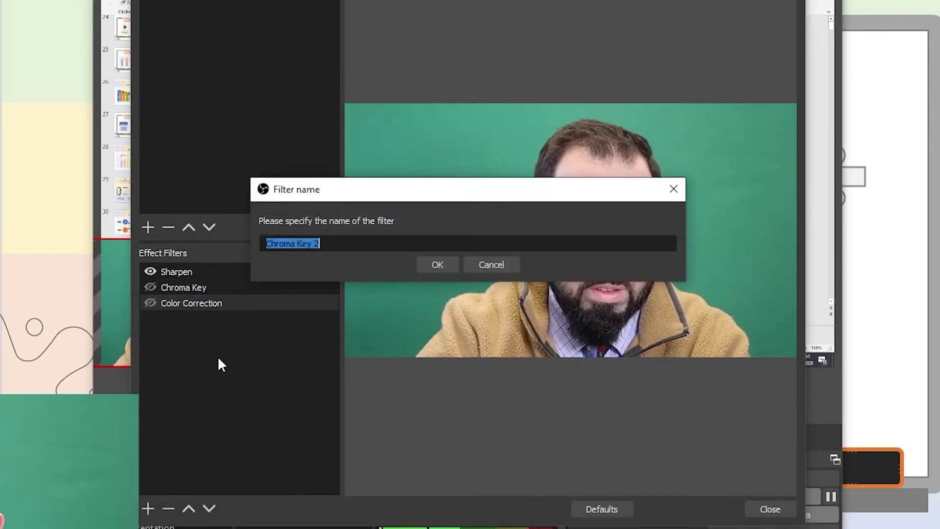
pyautogui.click(471, 268)
# Keep Green as the existing Chroma Key's key colour and lower Similarity from 435 to 60.
pyautogui.click(234, 289)
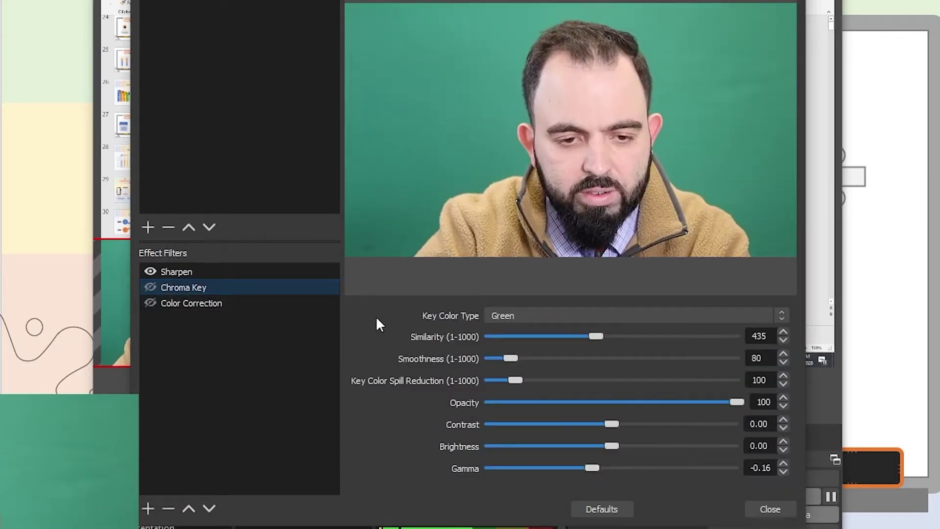
pyautogui.click(528, 315)
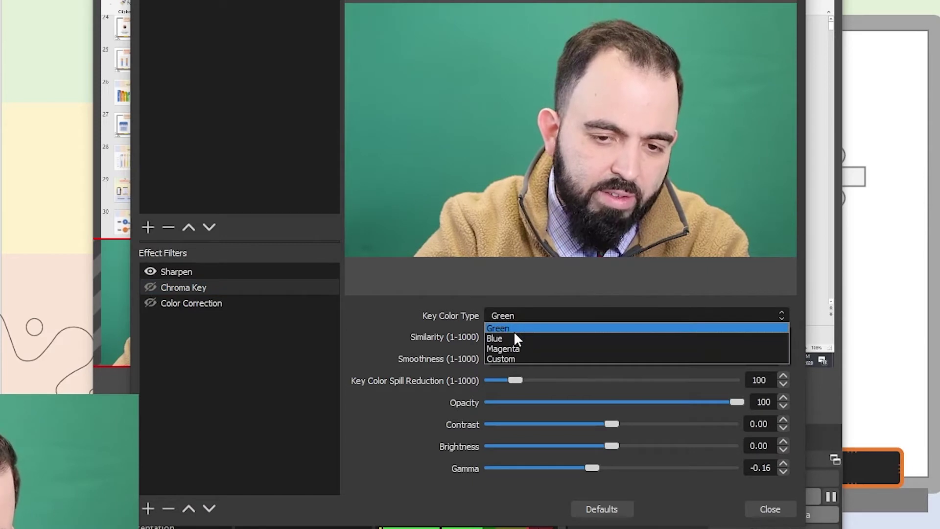
pyautogui.click(513, 330)
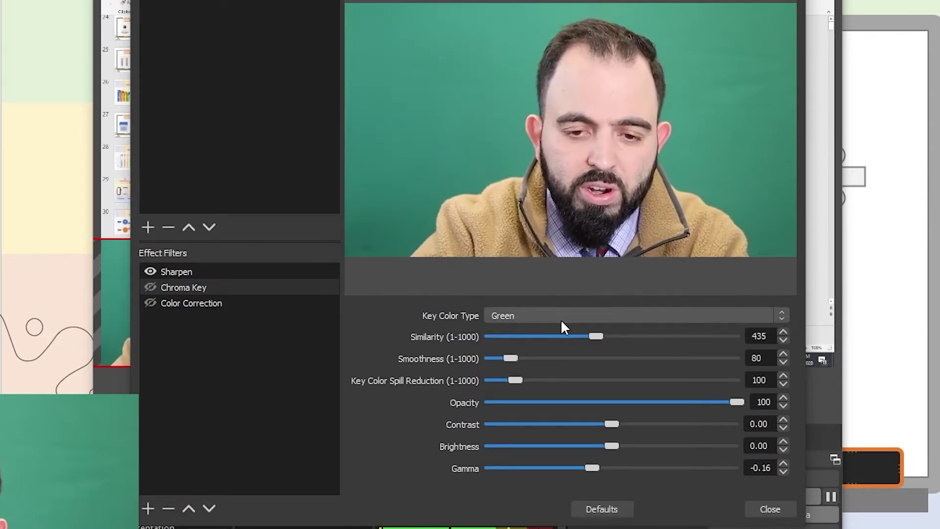
pyautogui.moveTo(599, 337); pyautogui.dragTo(506, 343)
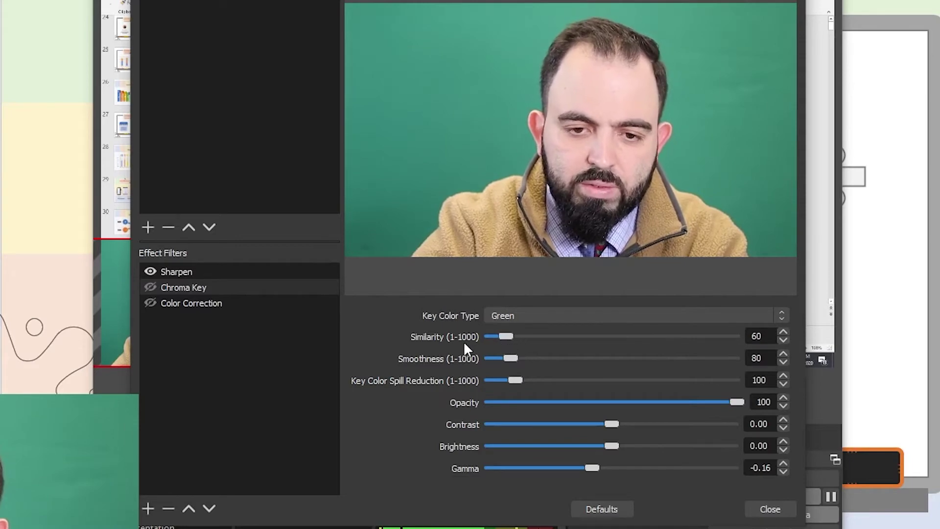
# Re-enable the Camera's Chroma Key with Similarity 435, then launch the Zoom app.
pyautogui.click(151, 287)
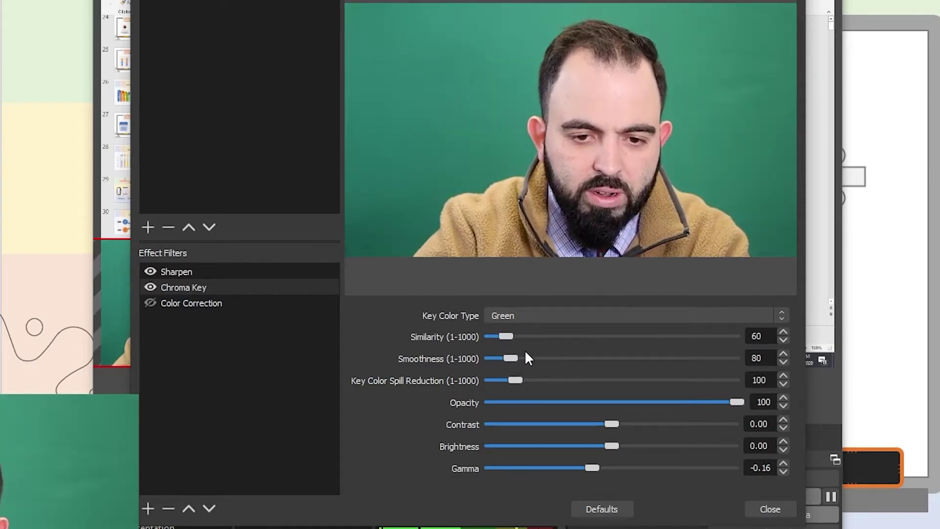
pyautogui.moveTo(323, 0); pyautogui.dragTo(756, 0)
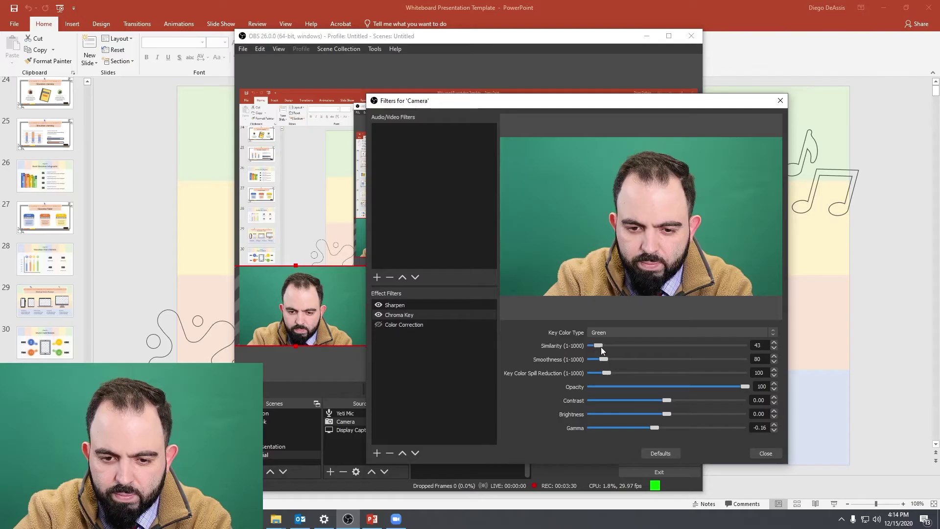
pyautogui.moveTo(936, 376)
pyautogui.mouseDown()
pyautogui.moveTo(939, 361)
pyautogui.moveTo(939, 373)
pyautogui.mouseUp()
pyautogui.moveTo(624, 345); pyautogui.dragTo(651, 346)
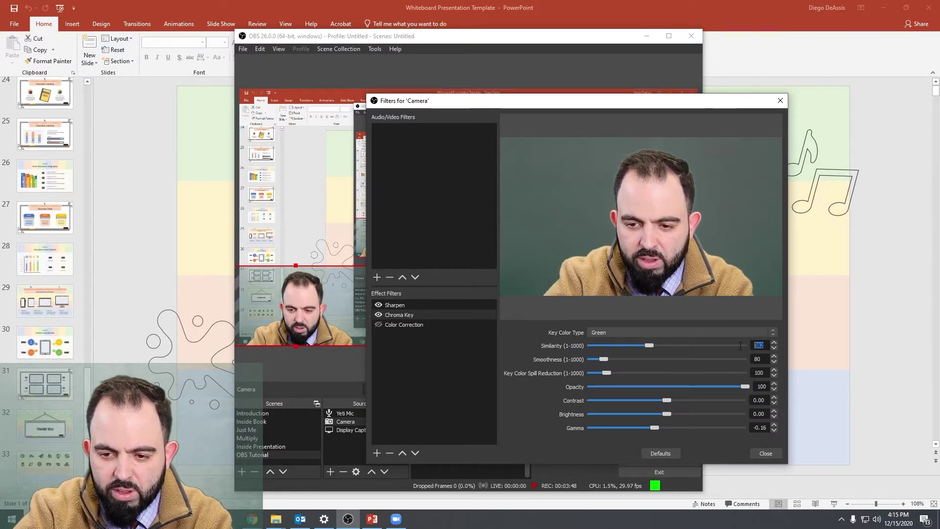
pyautogui.write('435')
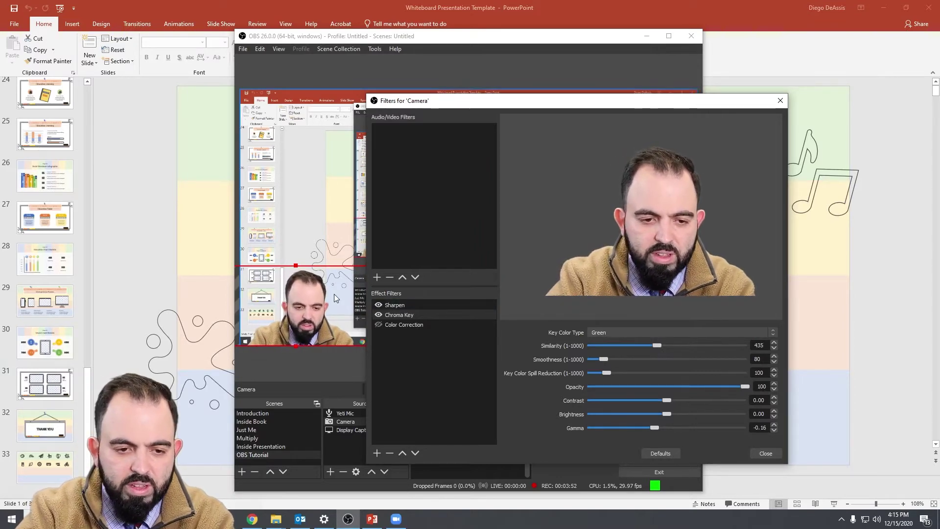
pyautogui.click(765, 454)
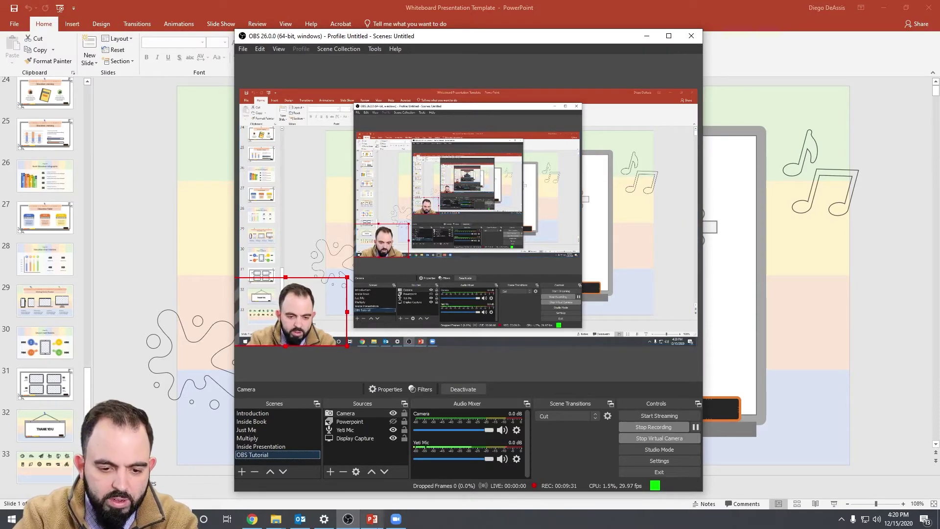
pyautogui.click(393, 521)
# Move and enlarge the Zoom window, then start a new meeting.
pyautogui.moveTo(713, 96); pyautogui.dragTo(415, 143)
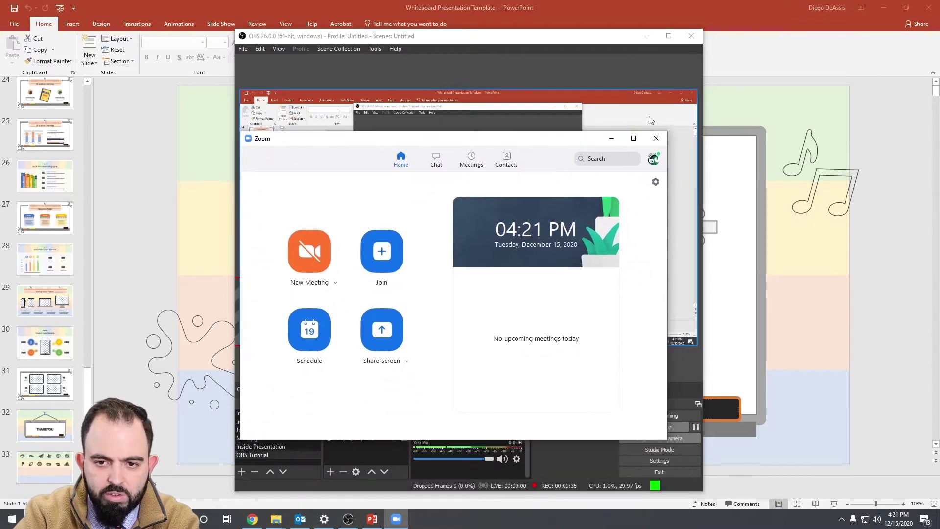
pyautogui.moveTo(671, 129); pyautogui.dragTo(727, 85)
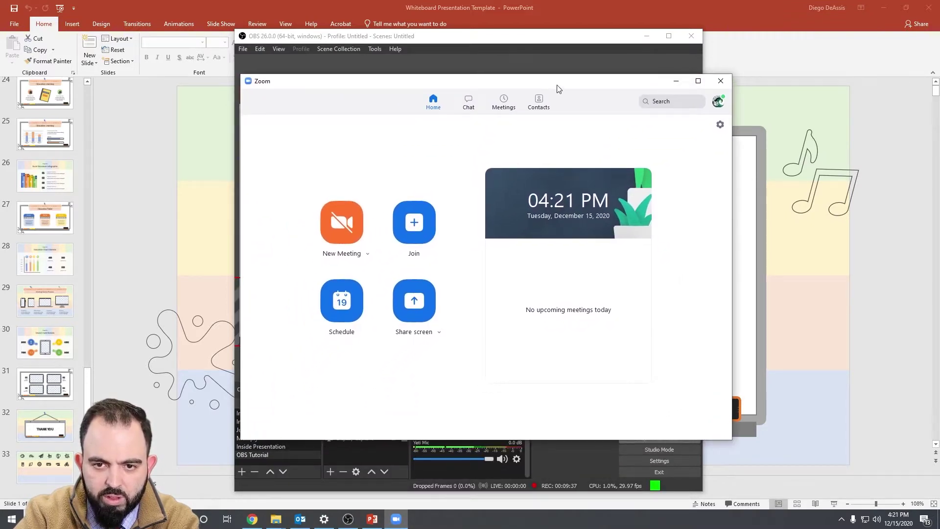
pyautogui.moveTo(556, 88); pyautogui.dragTo(555, 42)
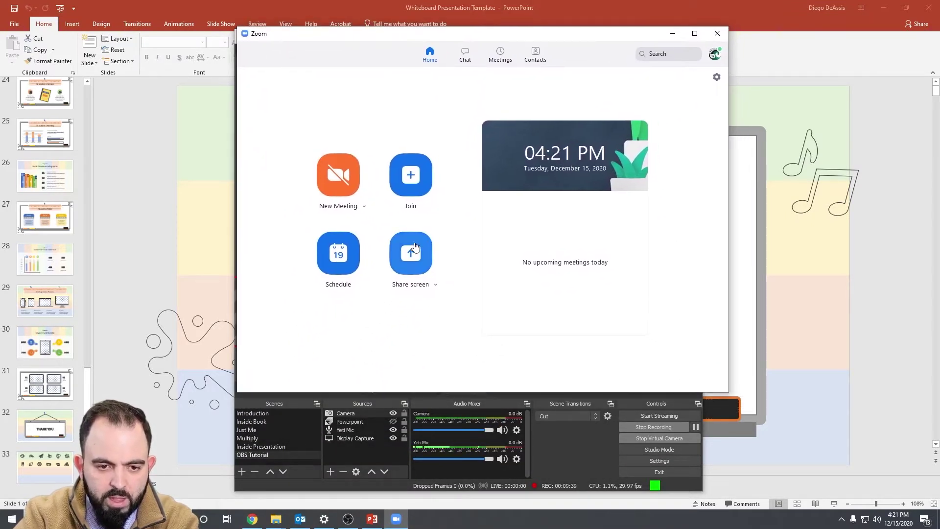
pyautogui.click(337, 173)
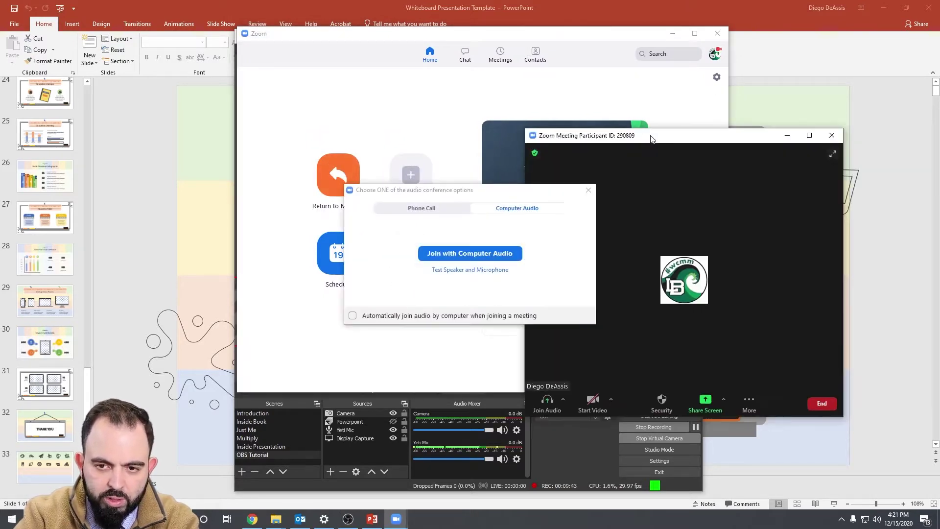
# Join with computer audio and start video using OBS Virtual Camera.
pyautogui.click(504, 254)
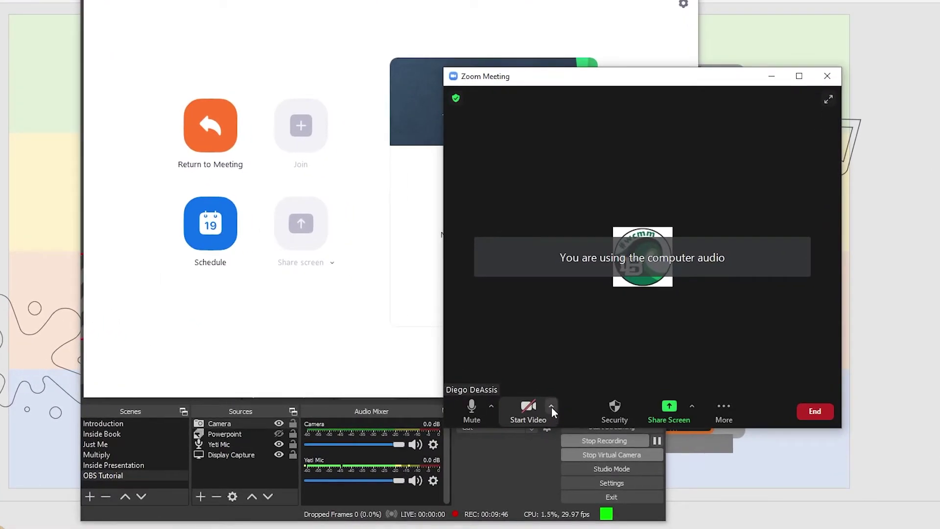
pyautogui.click(552, 406)
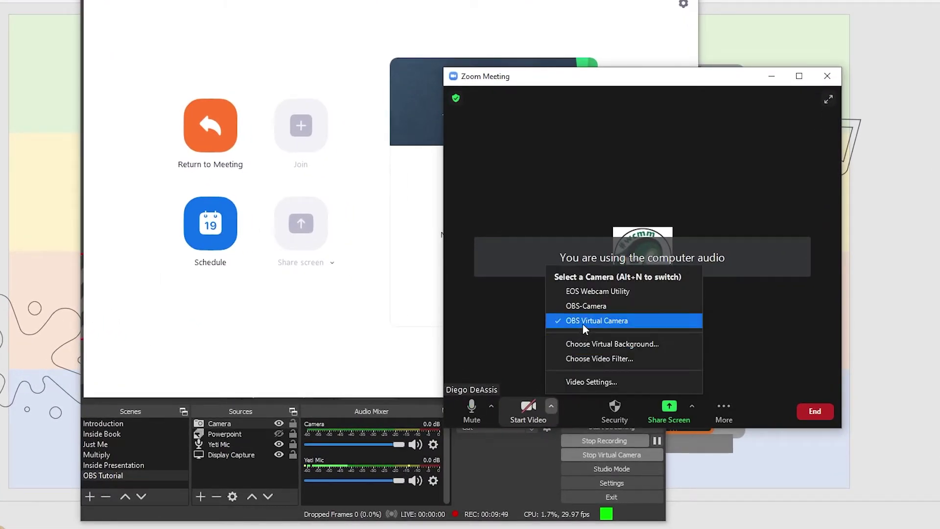
pyautogui.click(614, 319)
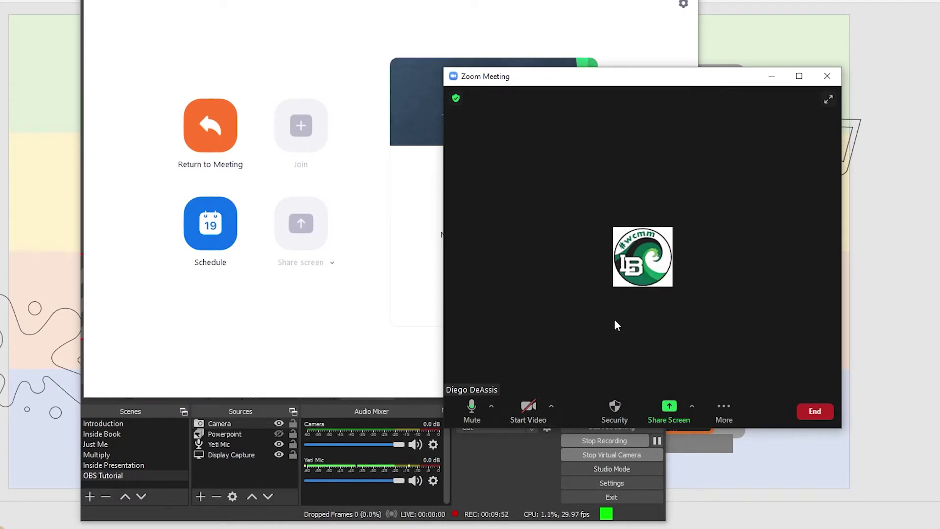
pyautogui.click(530, 424)
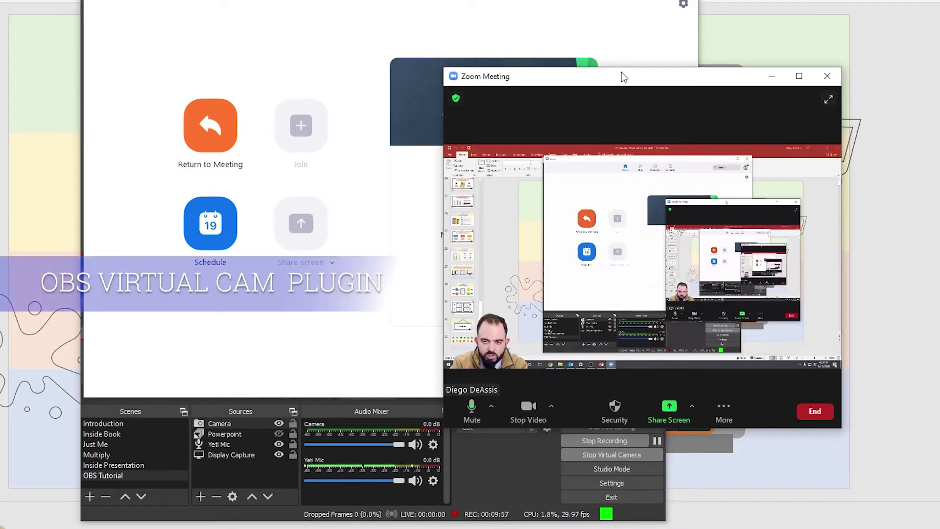
pyautogui.moveTo(624, 77); pyautogui.dragTo(442, 25)
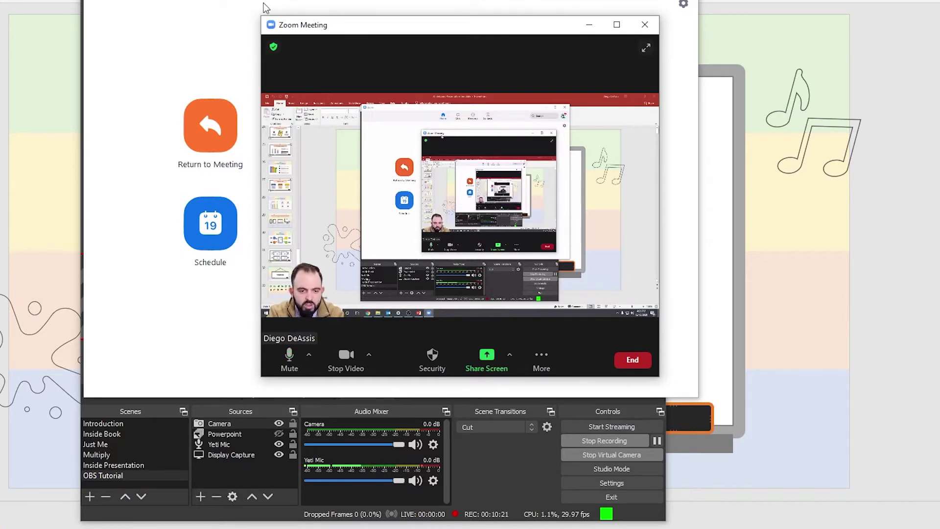
# Switch the Zoom meeting camera to OBS-Camera.
pyautogui.click(369, 357)
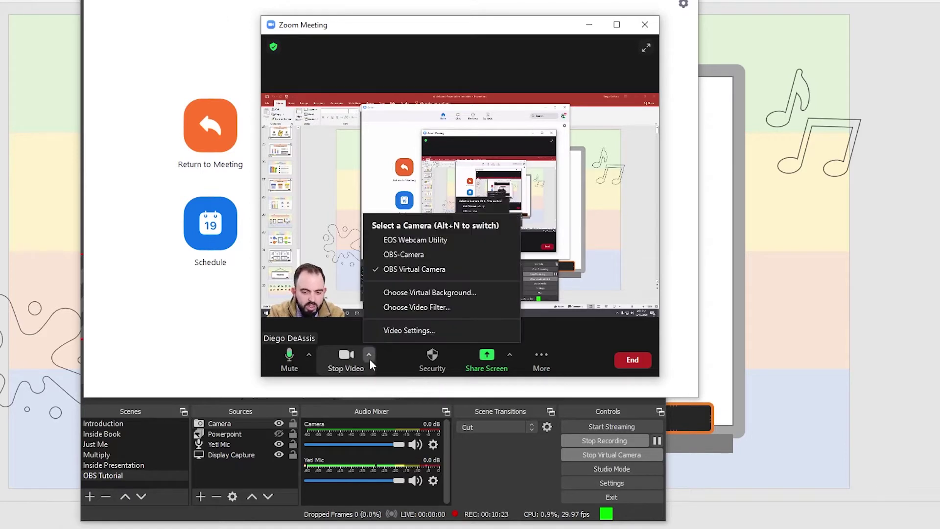
pyautogui.click(395, 373)
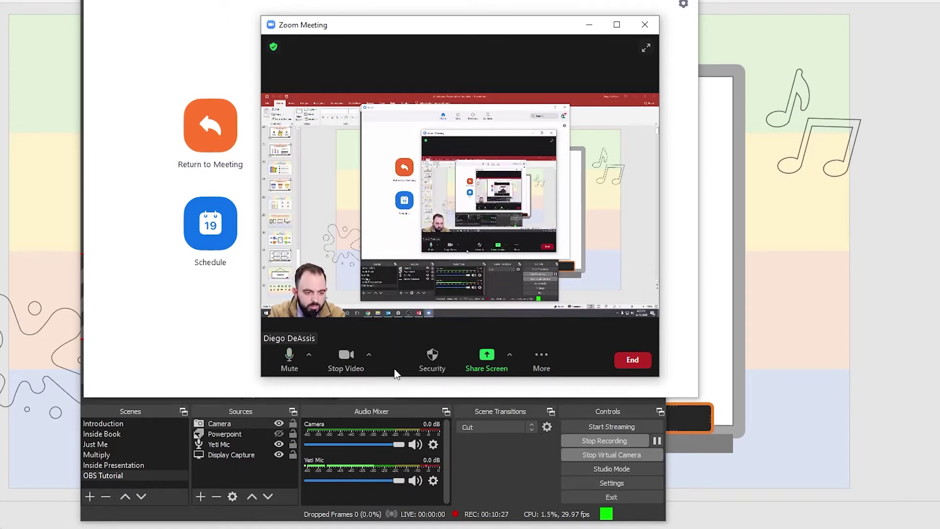
pyautogui.click(369, 355)
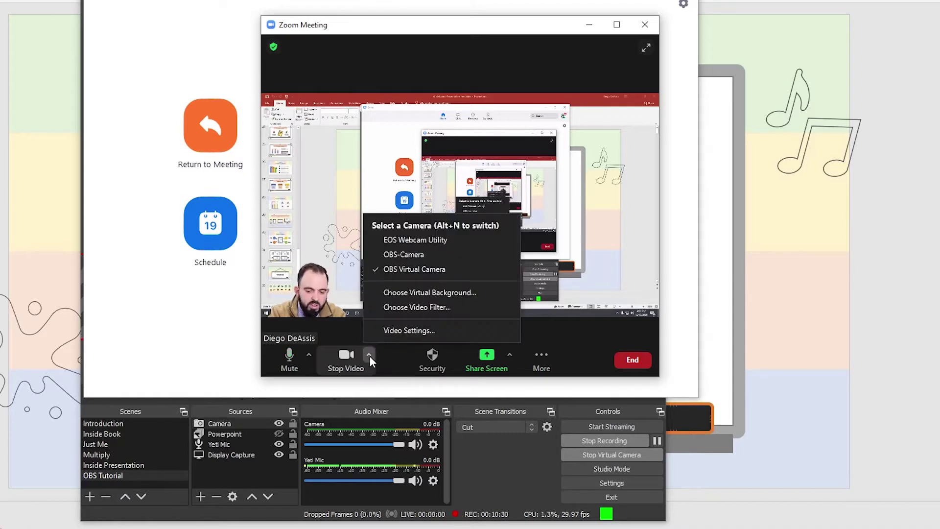
pyautogui.click(413, 258)
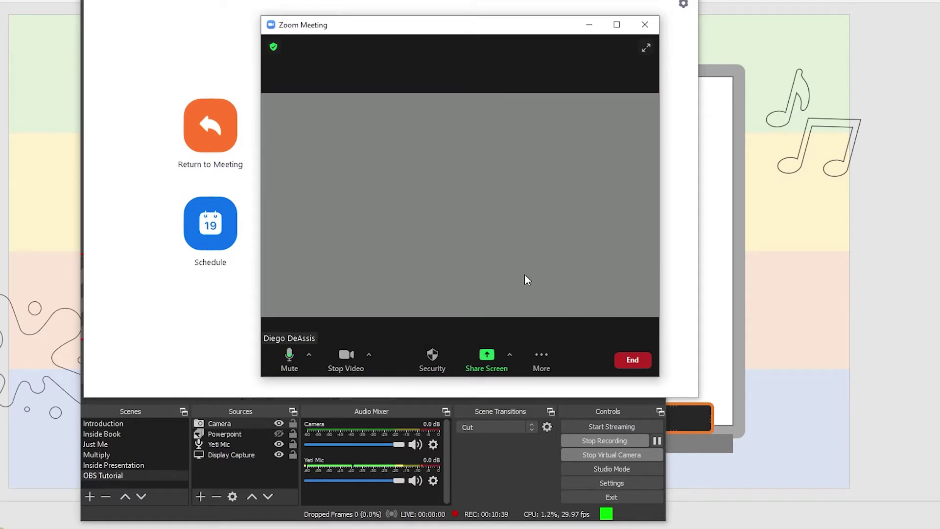
# Switch the meeting camera back to OBS Virtual Camera and bring OBS forward.
pyautogui.click(369, 356)
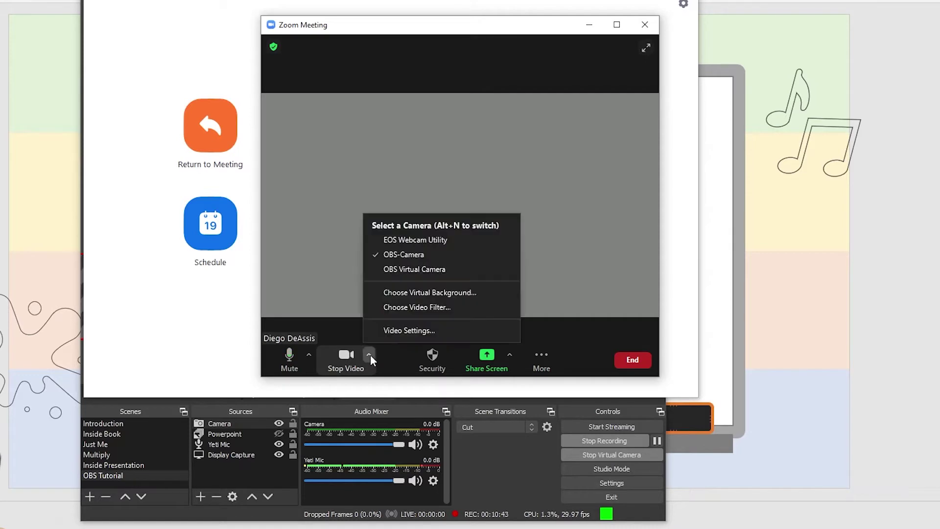
pyautogui.click(424, 271)
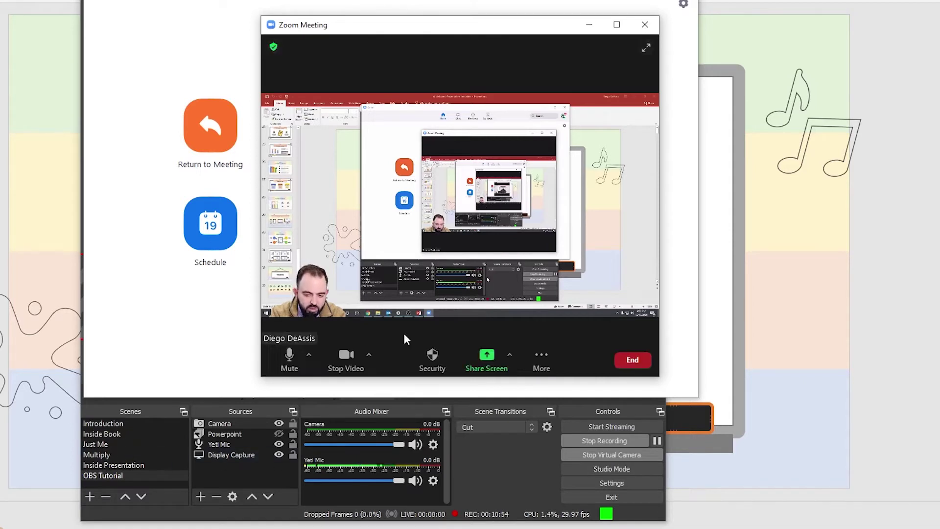
pyautogui.click(369, 354)
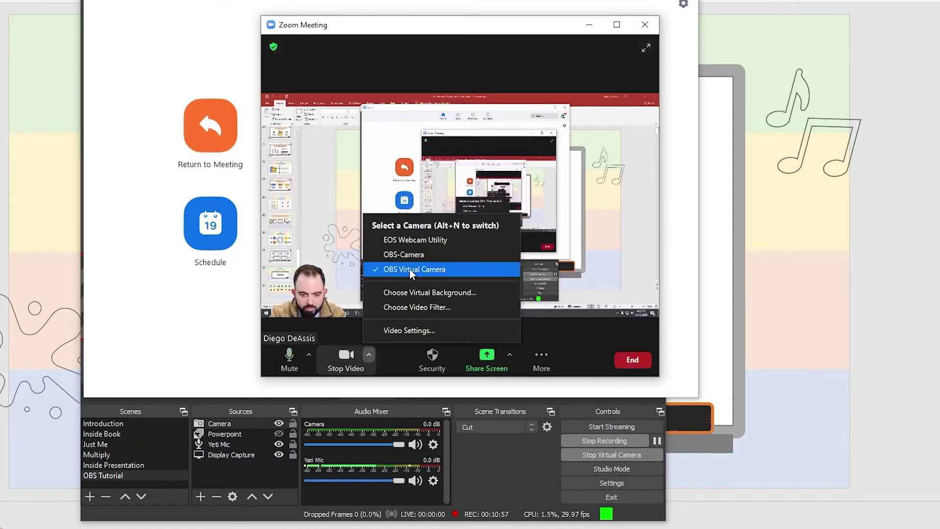
pyautogui.click(451, 270)
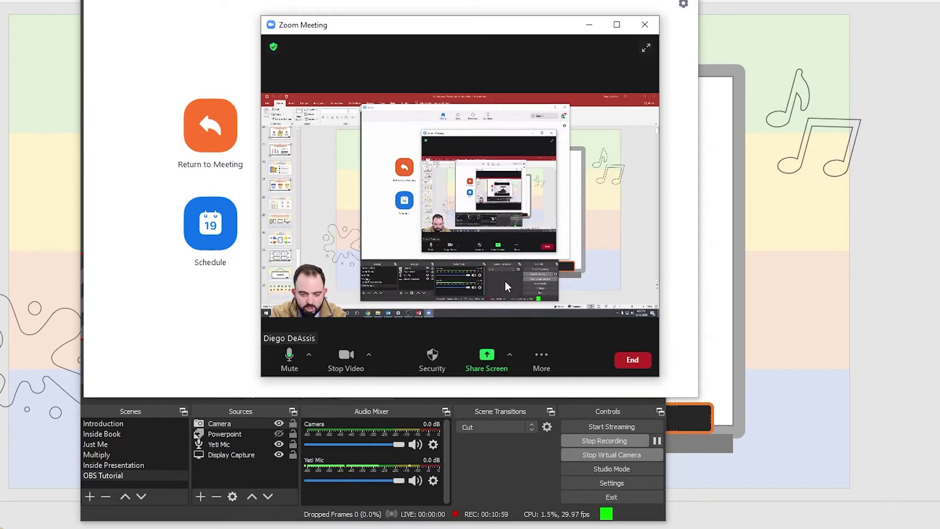
pyautogui.click(498, 465)
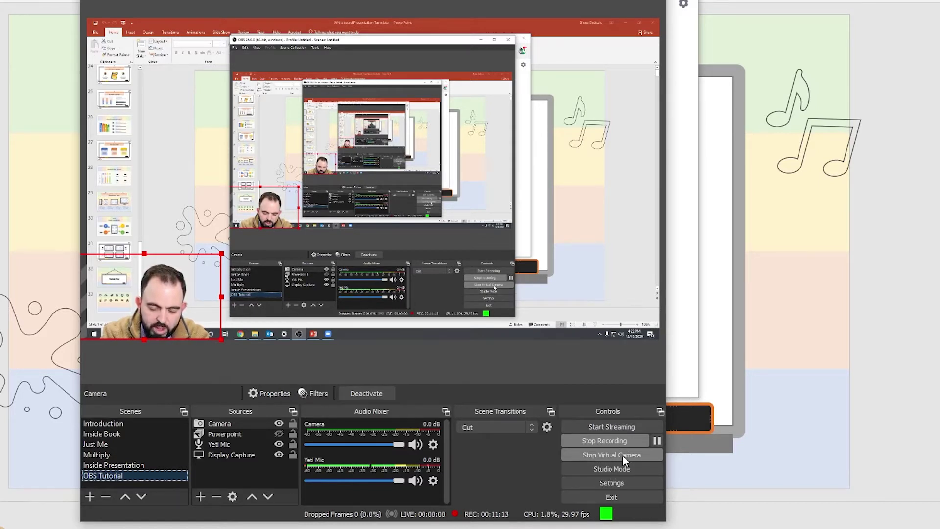
# Bring the Zoom meeting window forward and move it to the top-left corner.
pyautogui.moveTo(330, 335)
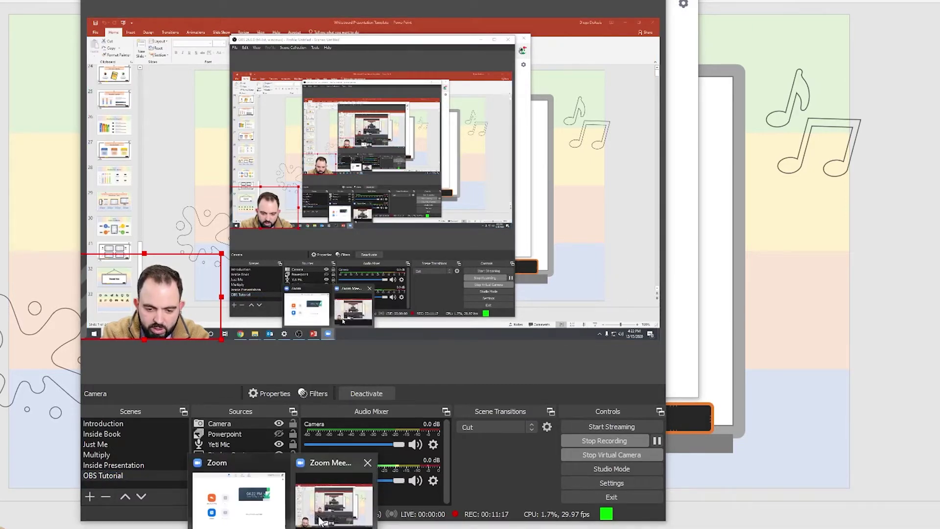
pyautogui.click(334, 494)
pyautogui.moveTo(490, 28); pyautogui.dragTo(106, 14)
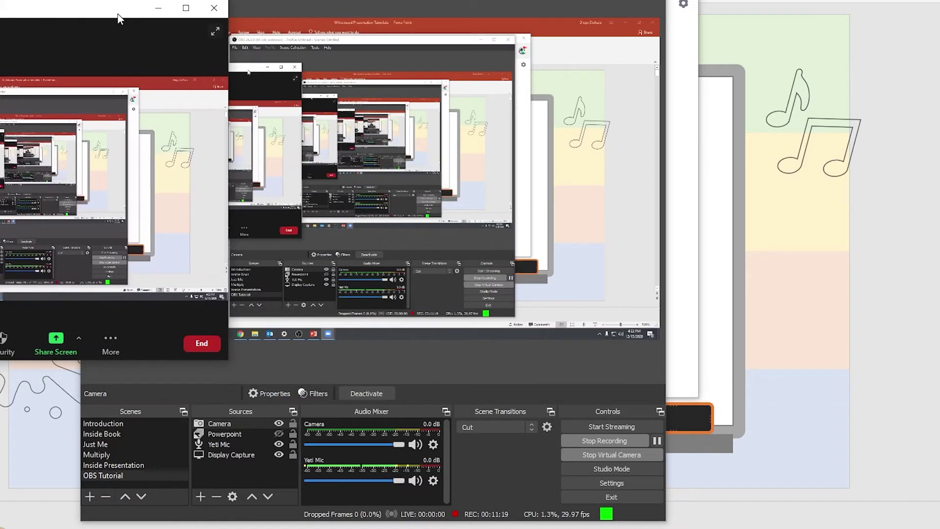
# Stop and restart the OBS virtual camera, then reposition the Zoom meeting window.
pyautogui.click(616, 454)
pyautogui.hotkey('alt', 'Tab')
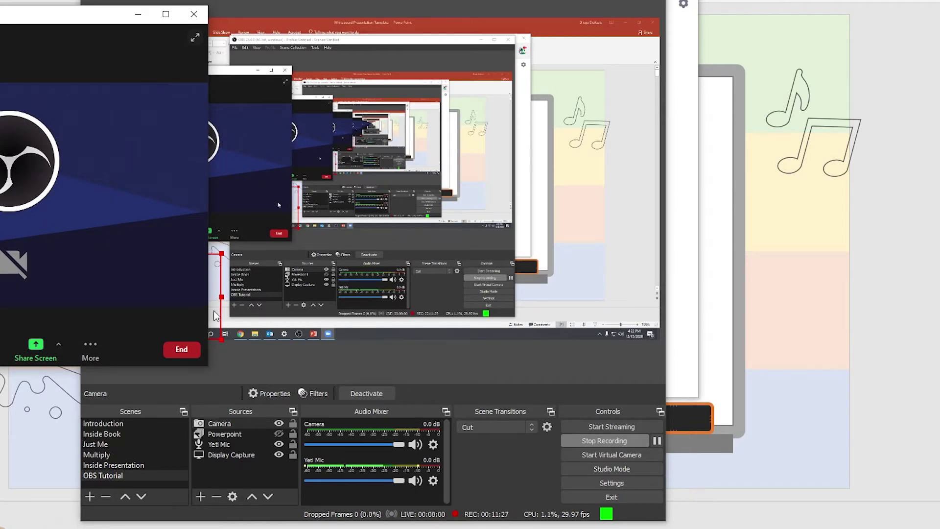
pyautogui.click(623, 454)
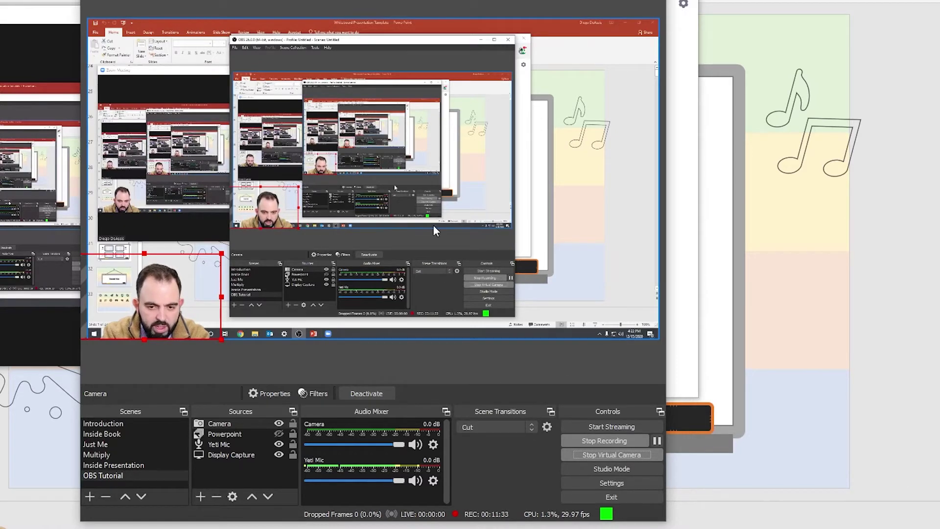
pyautogui.click(8, 23)
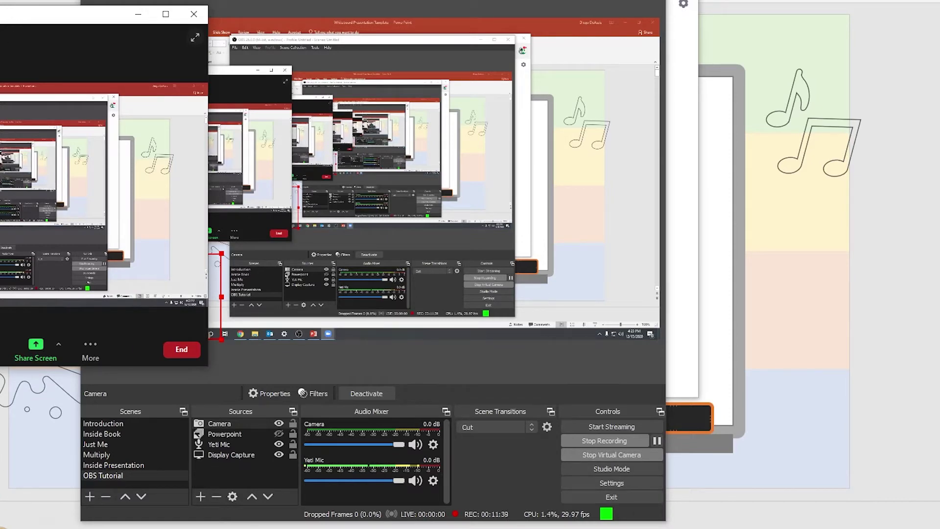
pyautogui.moveTo(98, 49); pyautogui.dragTo(309, 10)
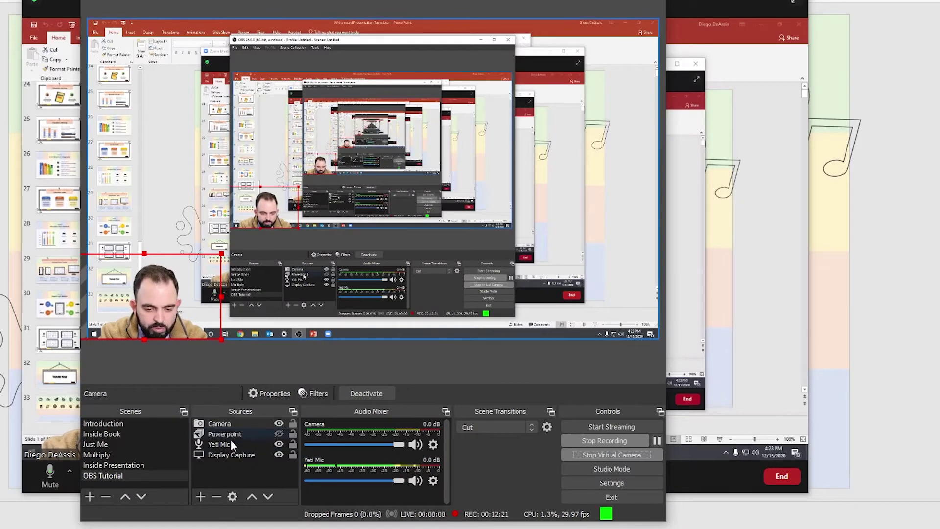
# Select the Yeti Mic source in OBS's Sources list.
pyautogui.click(234, 444)
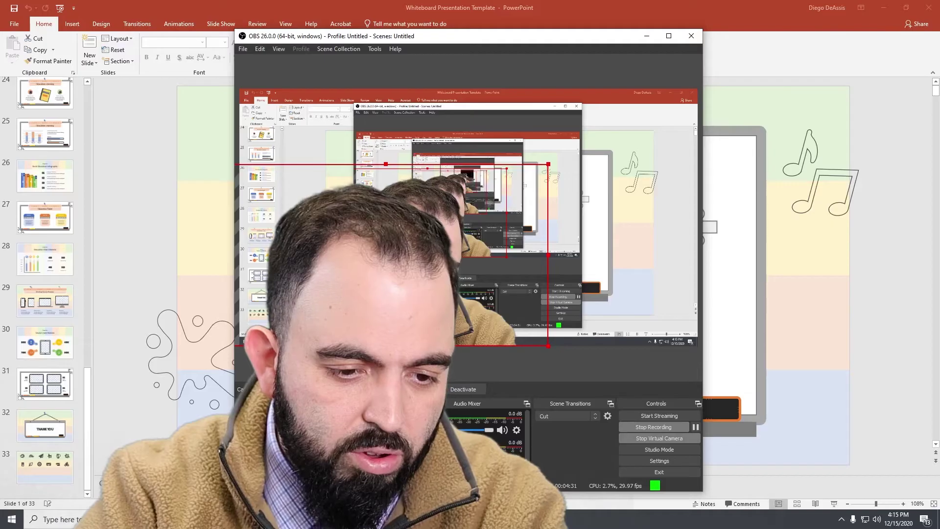
# Shrink the webcam overlay to the bottom-left corner and bring up the Whiteboard Presentation Template.
pyautogui.moveTo(549, 255); pyautogui.dragTo(349, 327)
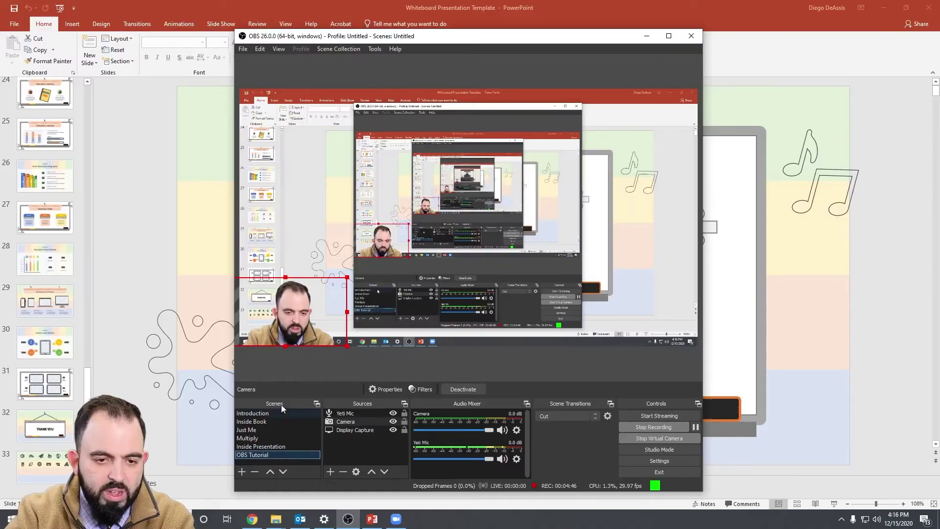
pyautogui.click(134, 243)
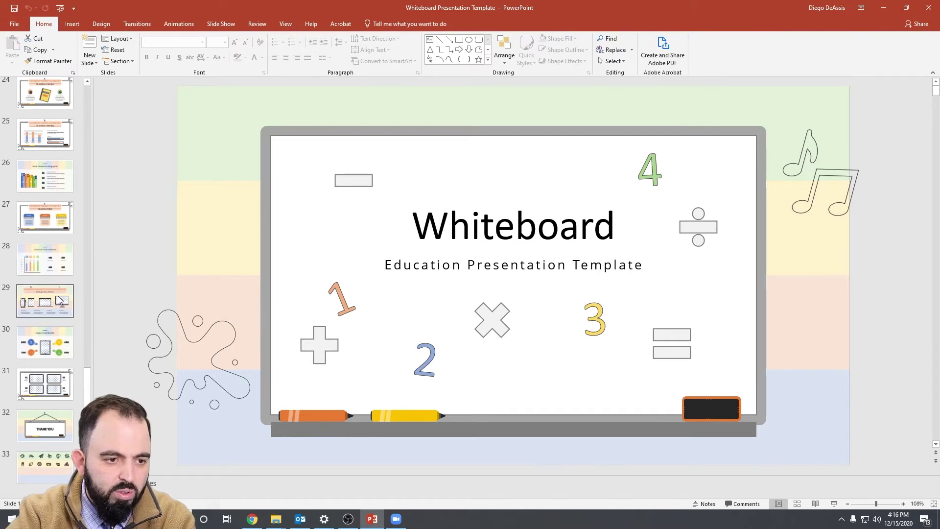
pyautogui.scroll(10, 59, 299)
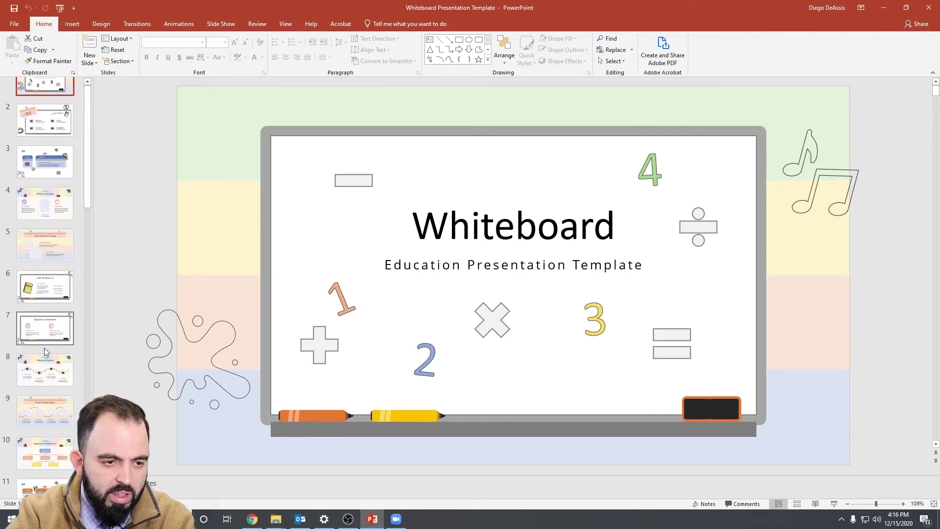
pyautogui.scroll(-5, 44, 347)
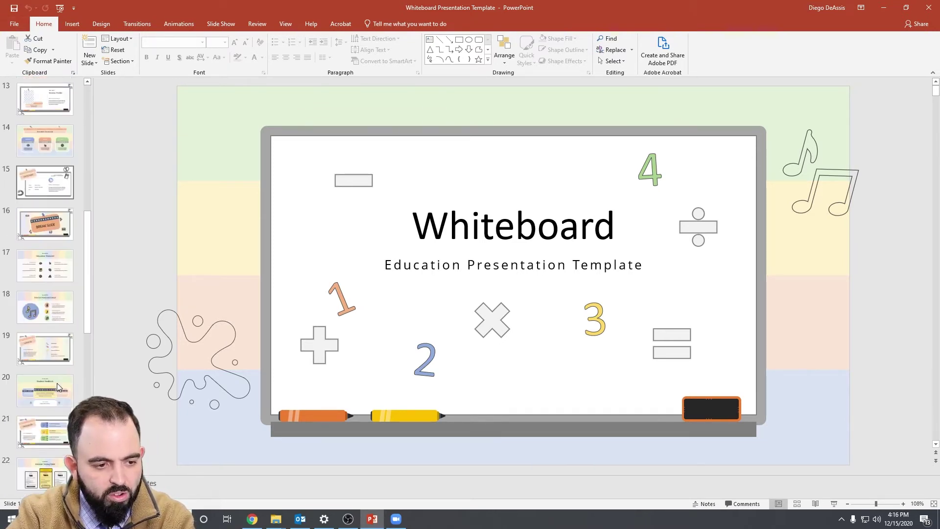
pyautogui.scroll(-5, 56, 382)
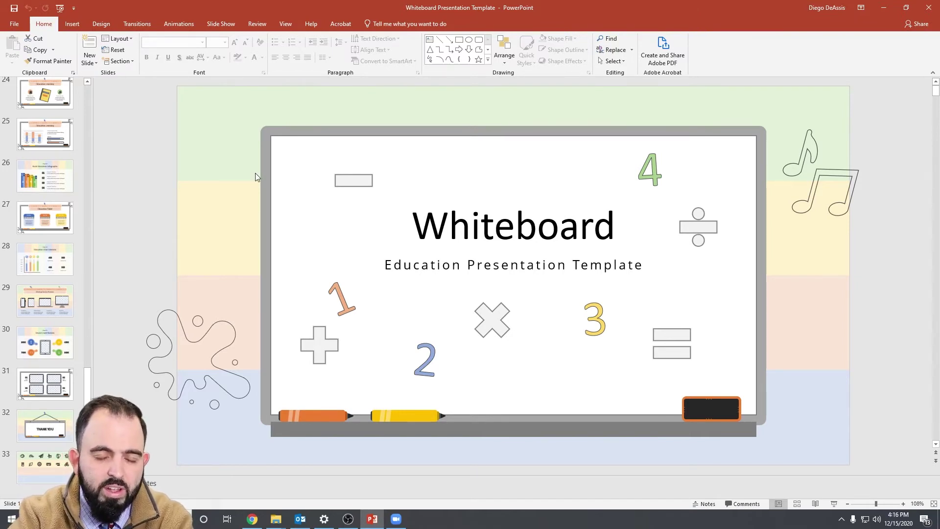
pyautogui.click(14, 26)
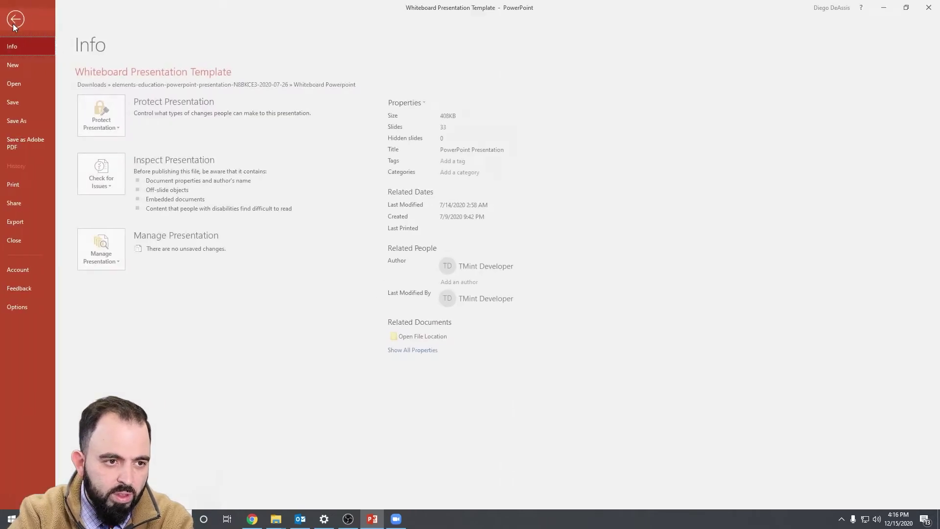
# Export all slides as PNG images into a new 'PNG FILES 2' folder, then return to OBS.
pyautogui.click(35, 225)
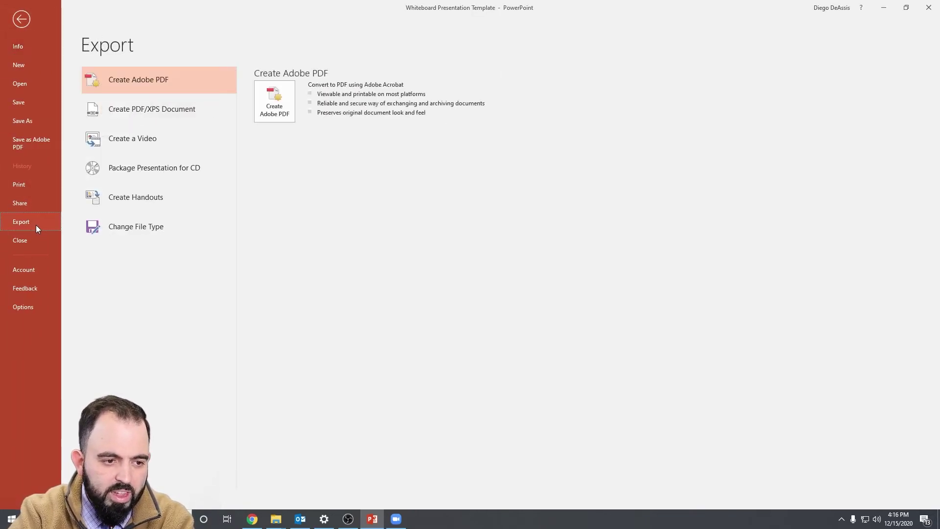
pyautogui.click(149, 235)
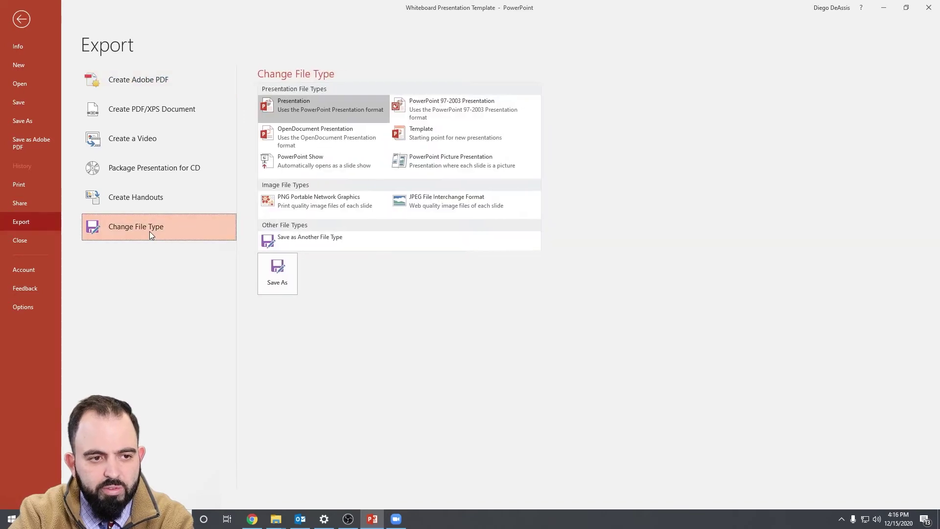
pyautogui.click(304, 201)
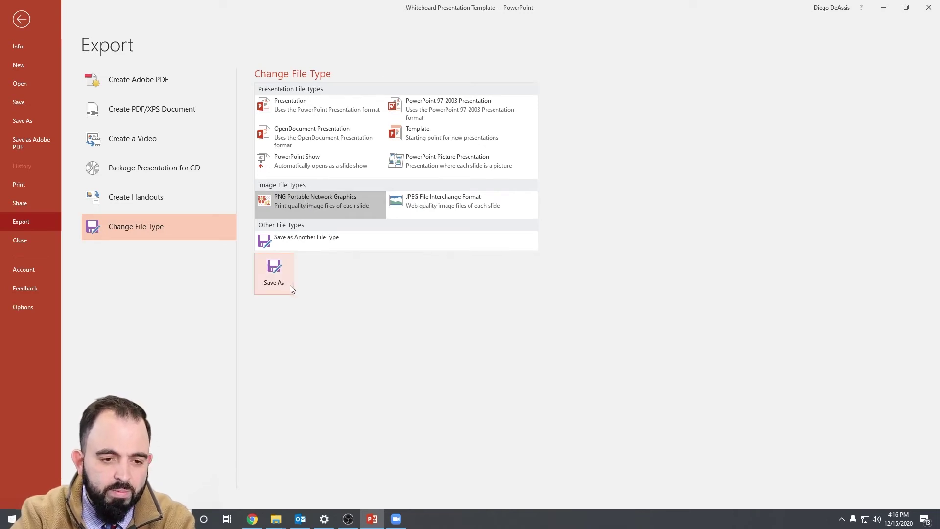
pyautogui.click(279, 278)
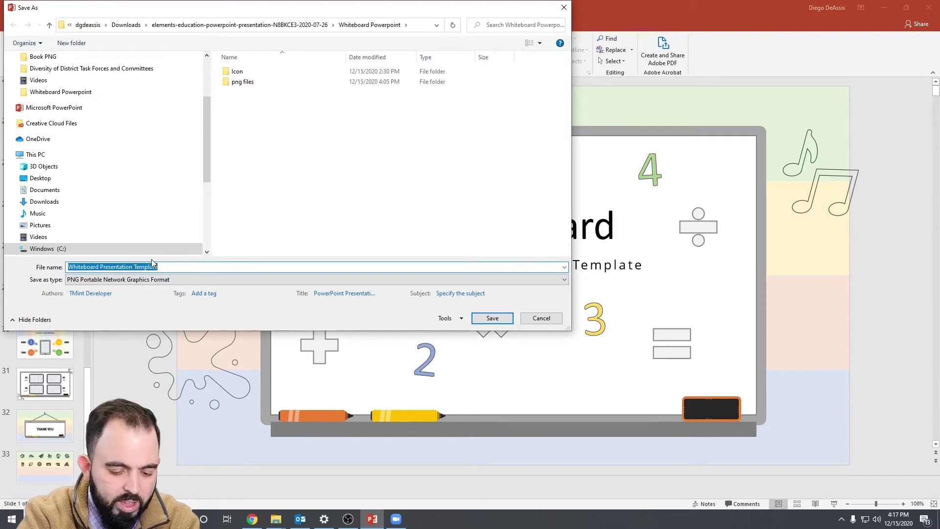
pyautogui.write('PNG F')
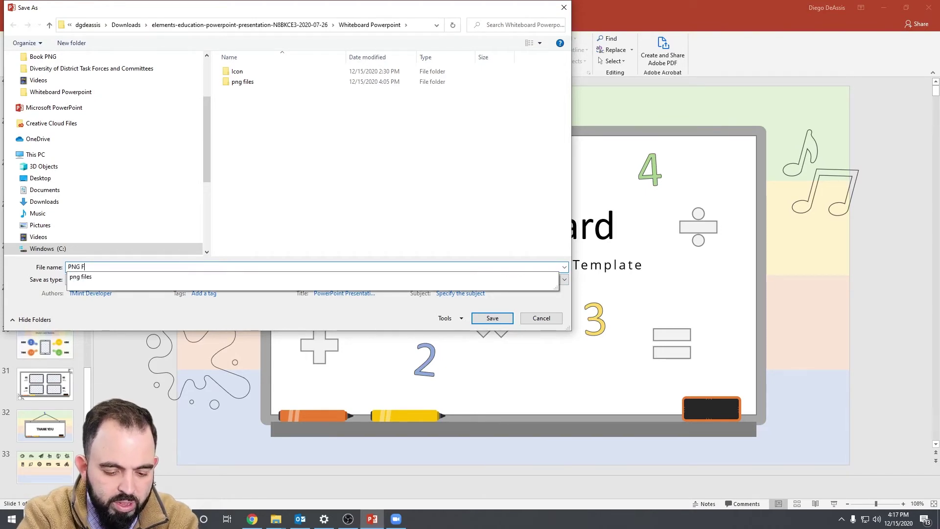
pyautogui.write('ILES 2')
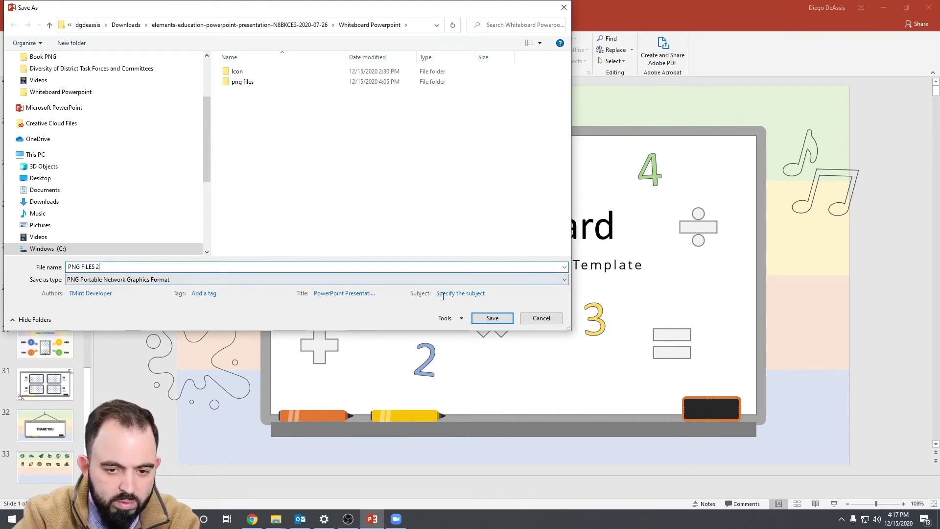
pyautogui.click(501, 320)
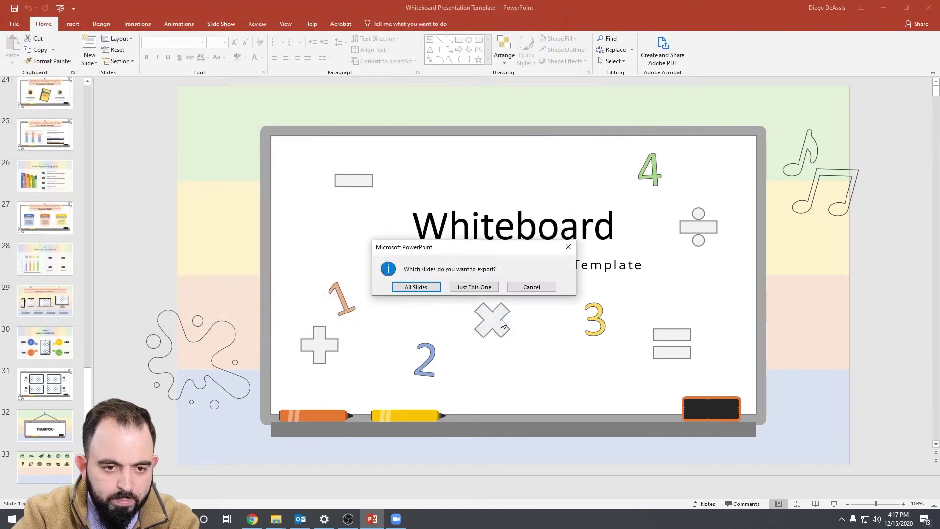
pyautogui.click(420, 287)
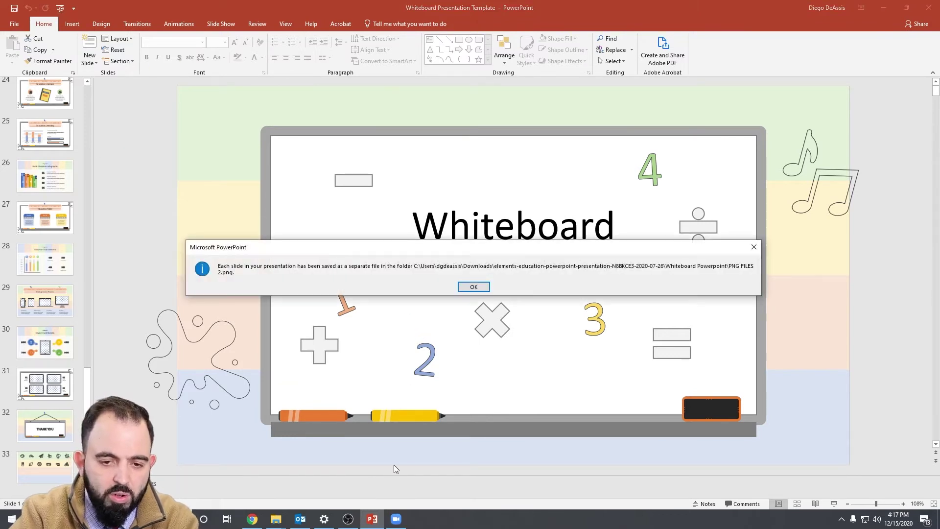
pyautogui.click(477, 288)
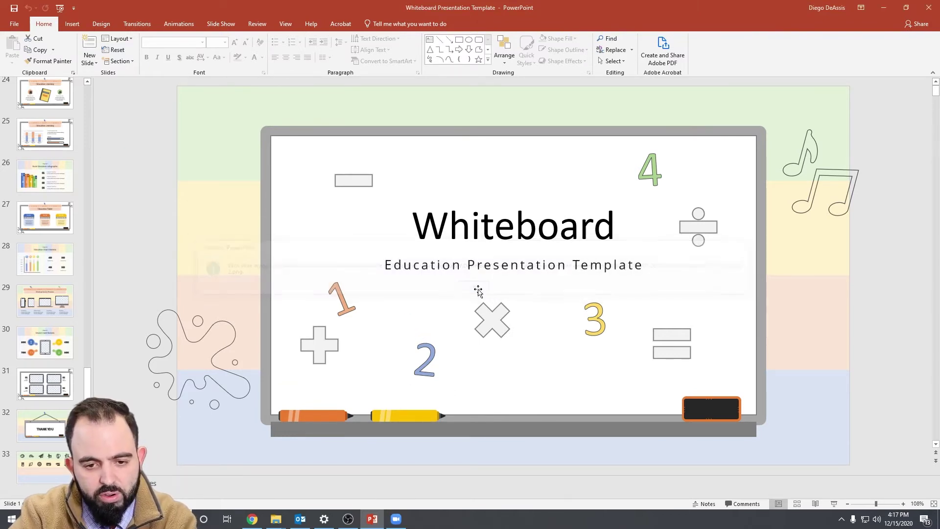
pyautogui.click(349, 519)
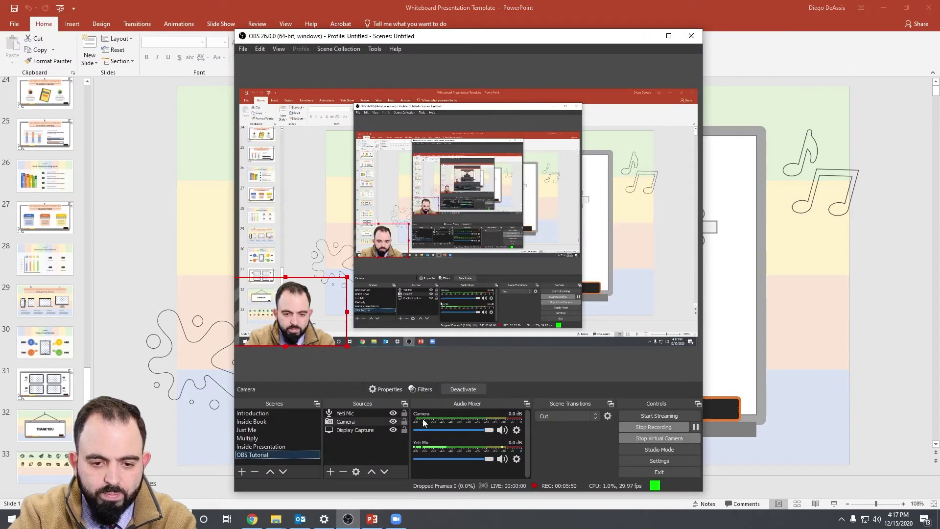
# Add an Image Slide Show source named 'Powerpoint'.
pyautogui.click(431, 363)
pyautogui.click(331, 471)
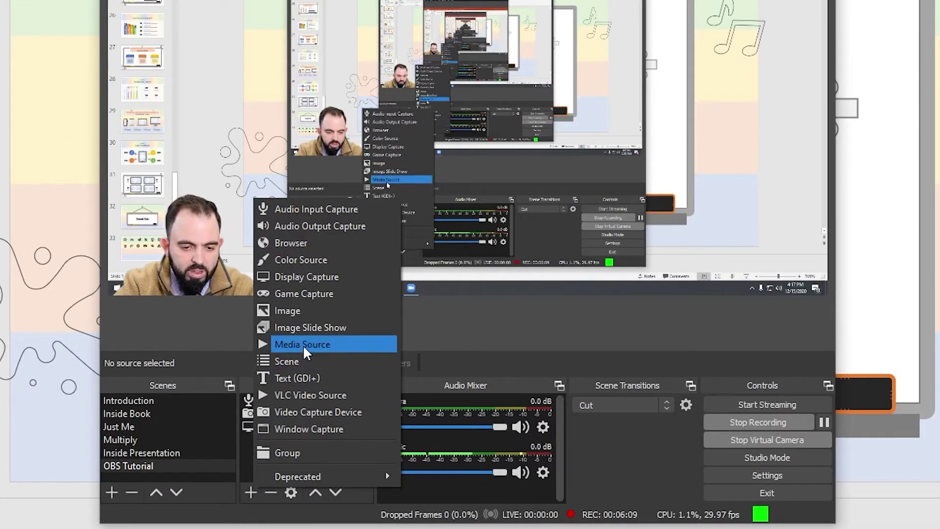
pyautogui.click(315, 324)
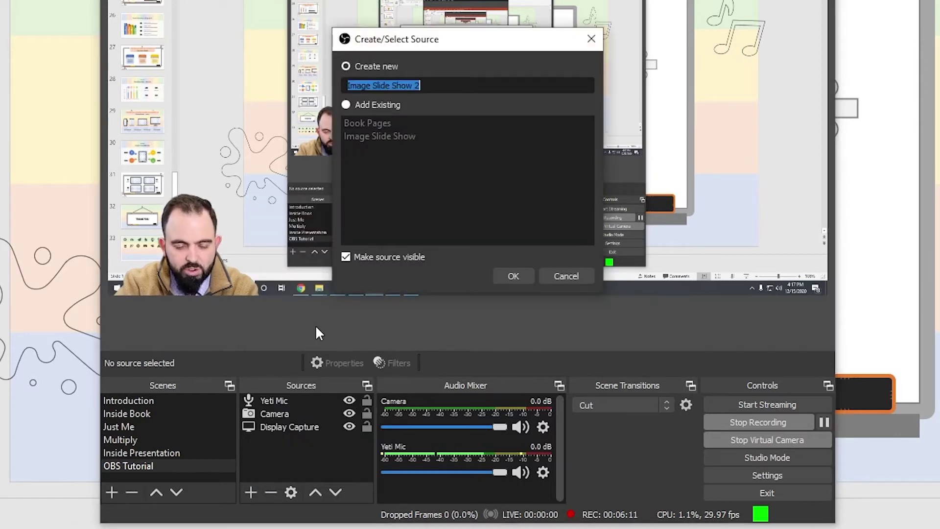
pyautogui.write('Pop')
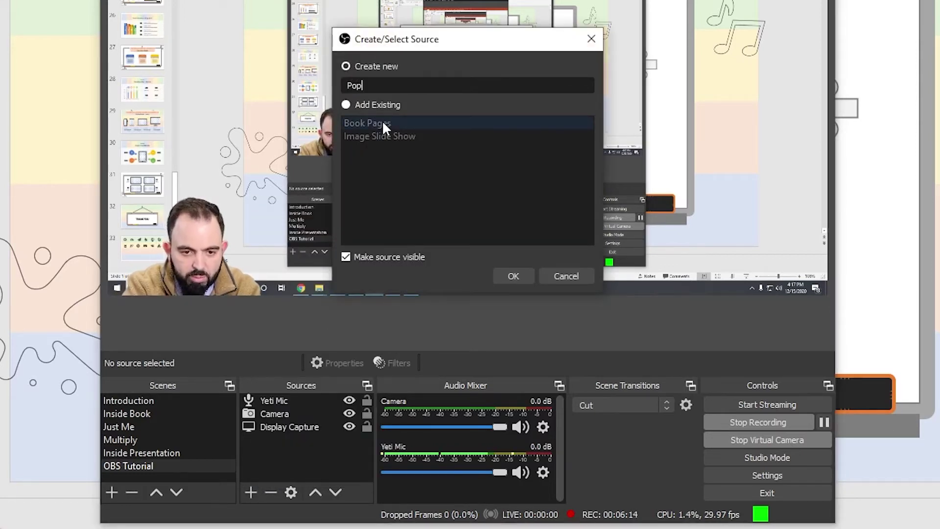
pyautogui.press('BackSpace')
pyautogui.write('we')
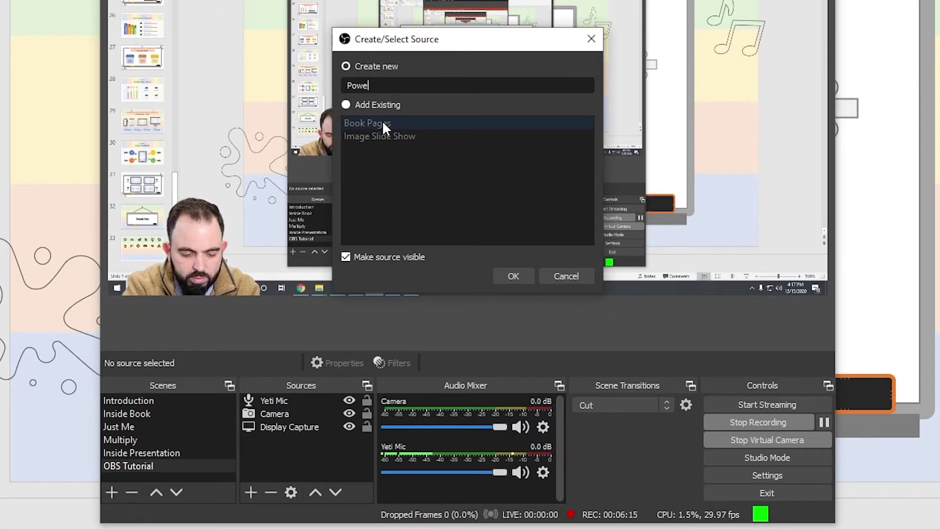
pyautogui.write('rpoint')
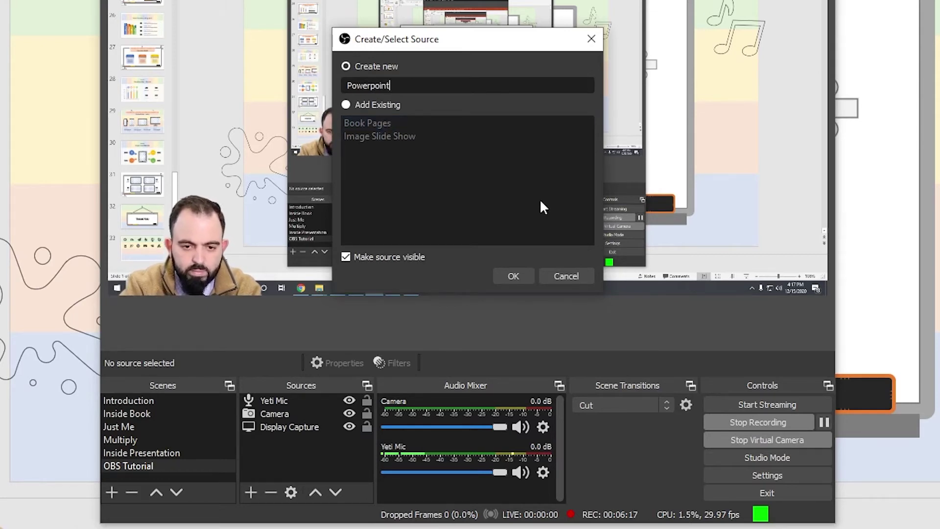
pyautogui.click(523, 273)
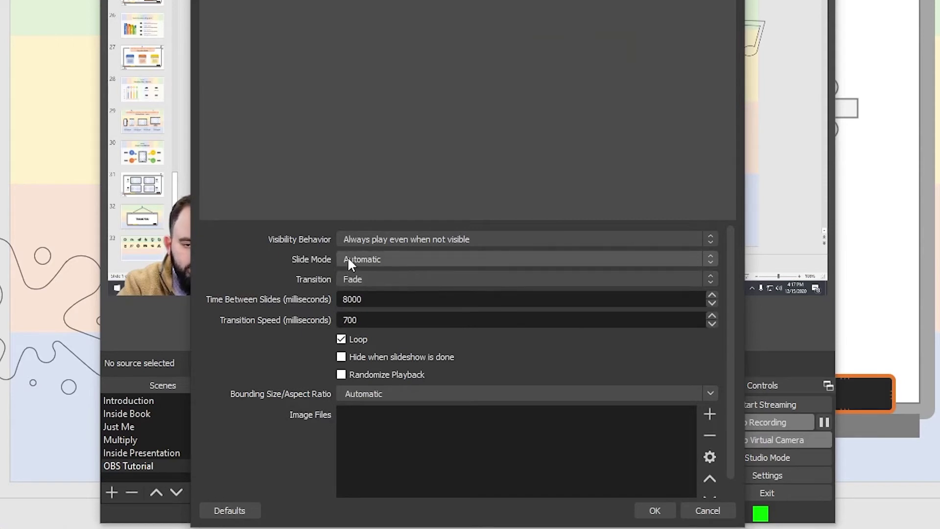
# Set the Powerpoint slideshow to Manual slide mode and add all 33 exported slide PNGs.
pyautogui.click(361, 260)
pyautogui.click(377, 282)
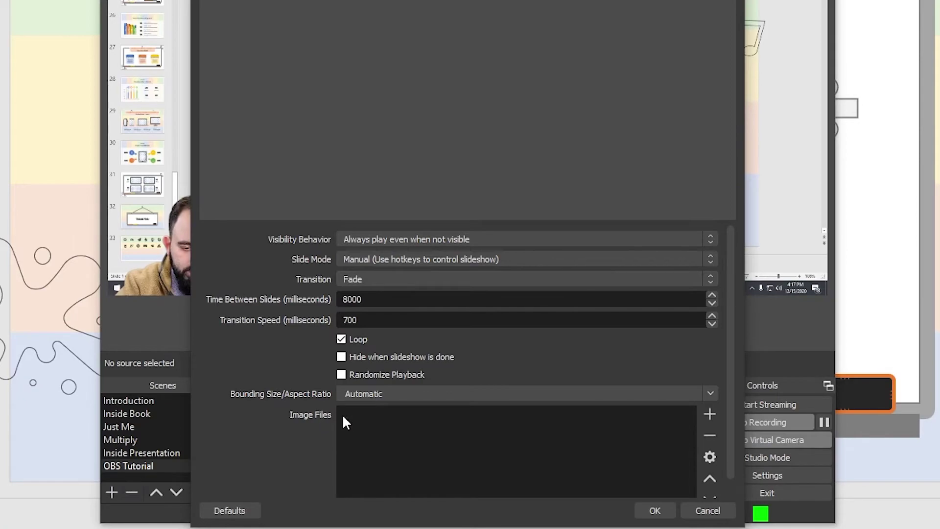
pyautogui.click(710, 414)
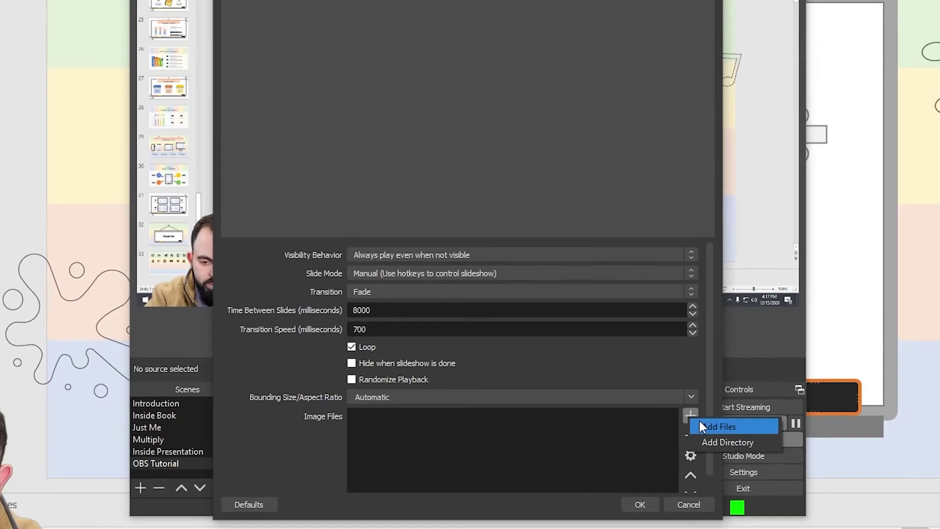
pyautogui.click(680, 428)
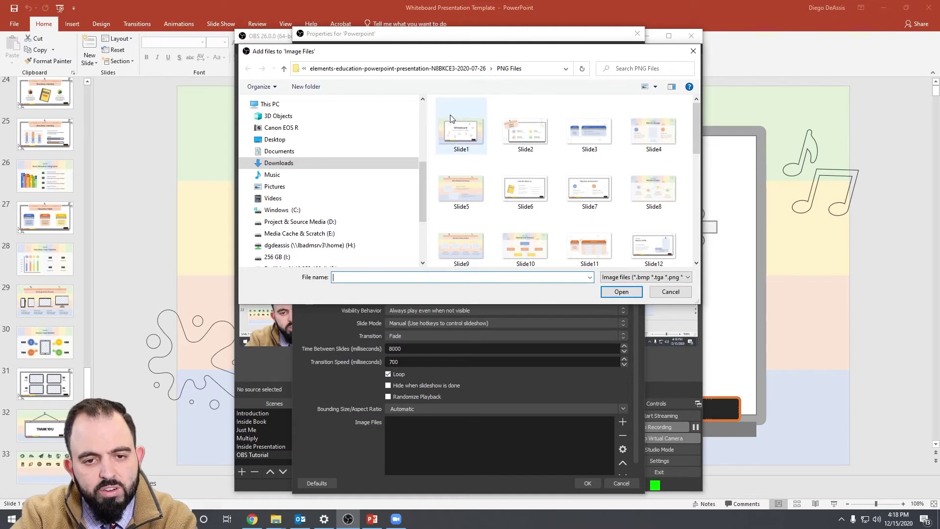
pyautogui.click(455, 134)
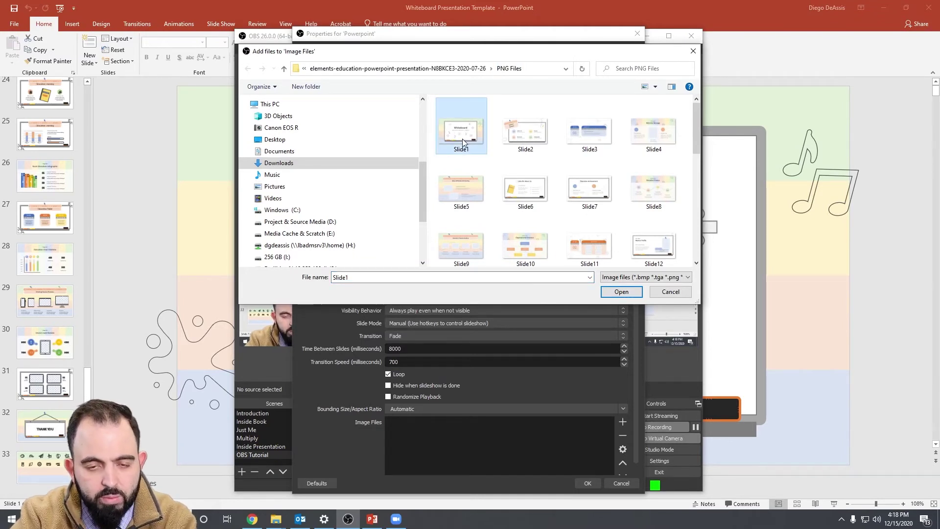
pyautogui.hotkey('ctrl', 'a')
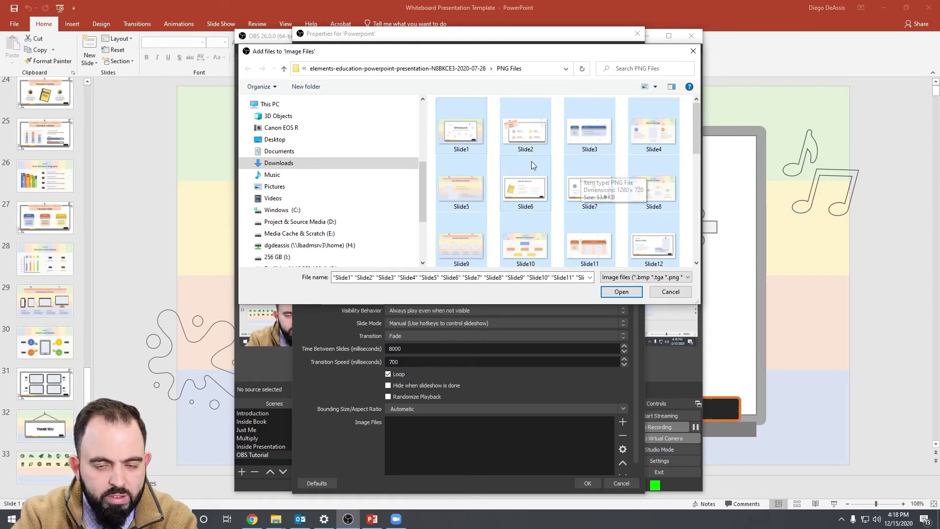
pyautogui.scroll(-8, 699, 139)
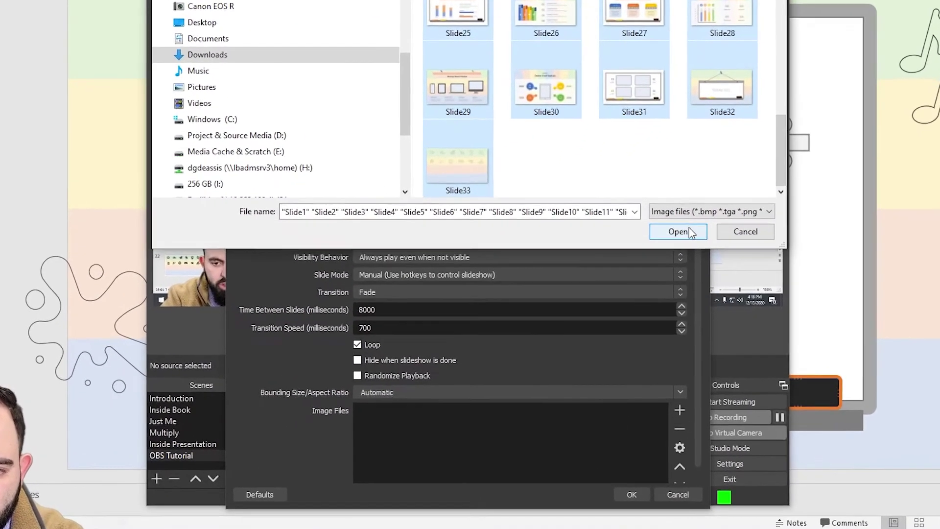
pyautogui.click(670, 251)
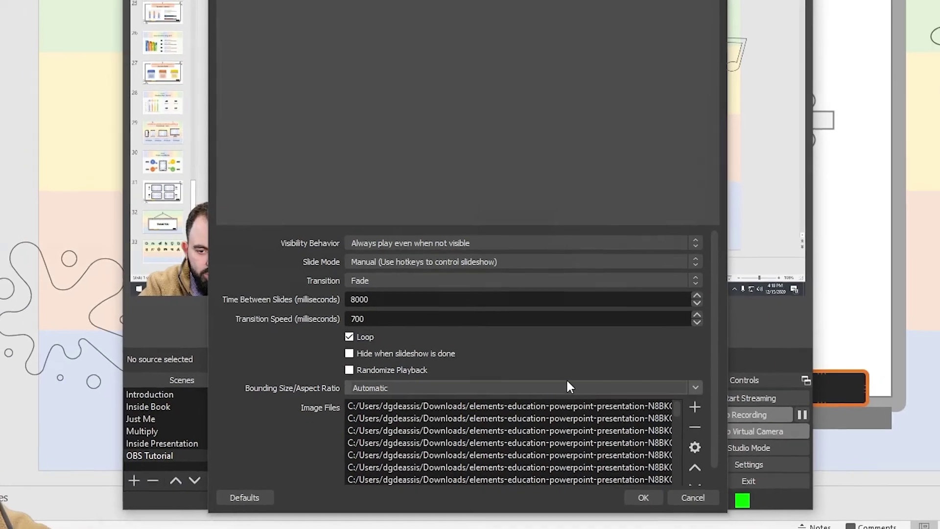
pyautogui.click(652, 499)
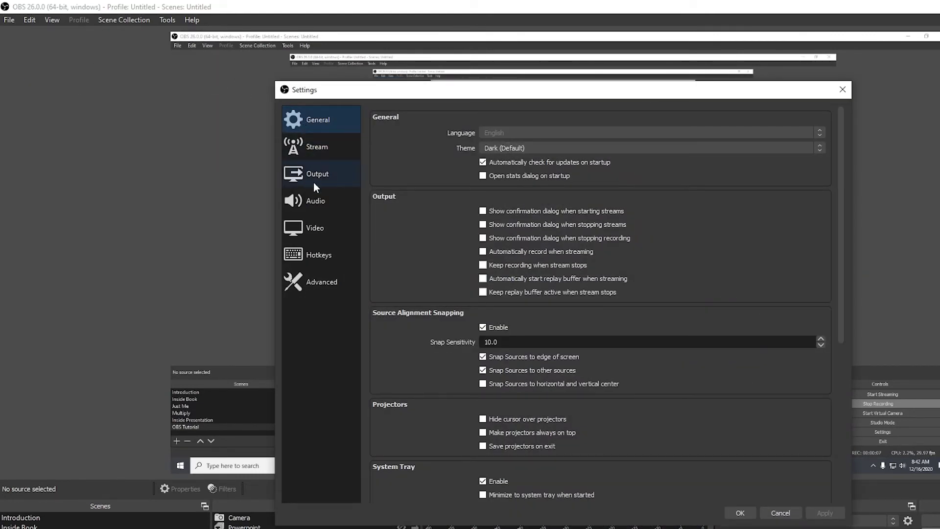
# Show the Hotkeys settings page and scroll down to the Image Slide Show hotkeys.
pyautogui.click(314, 255)
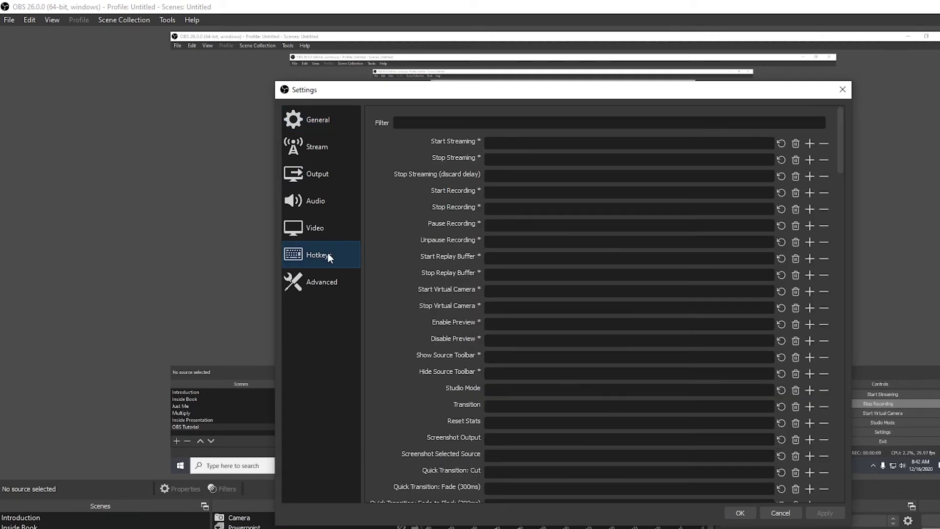
pyautogui.moveTo(841, 152); pyautogui.dragTo(822, 466)
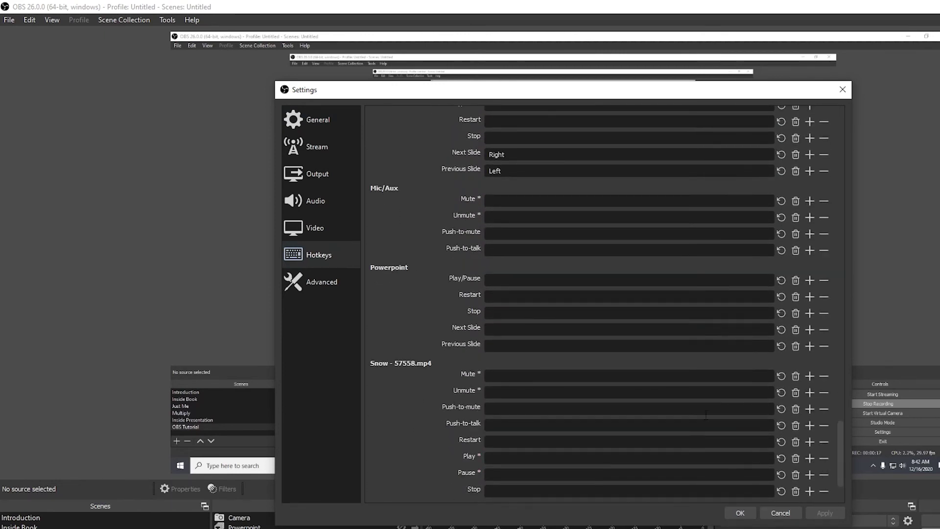